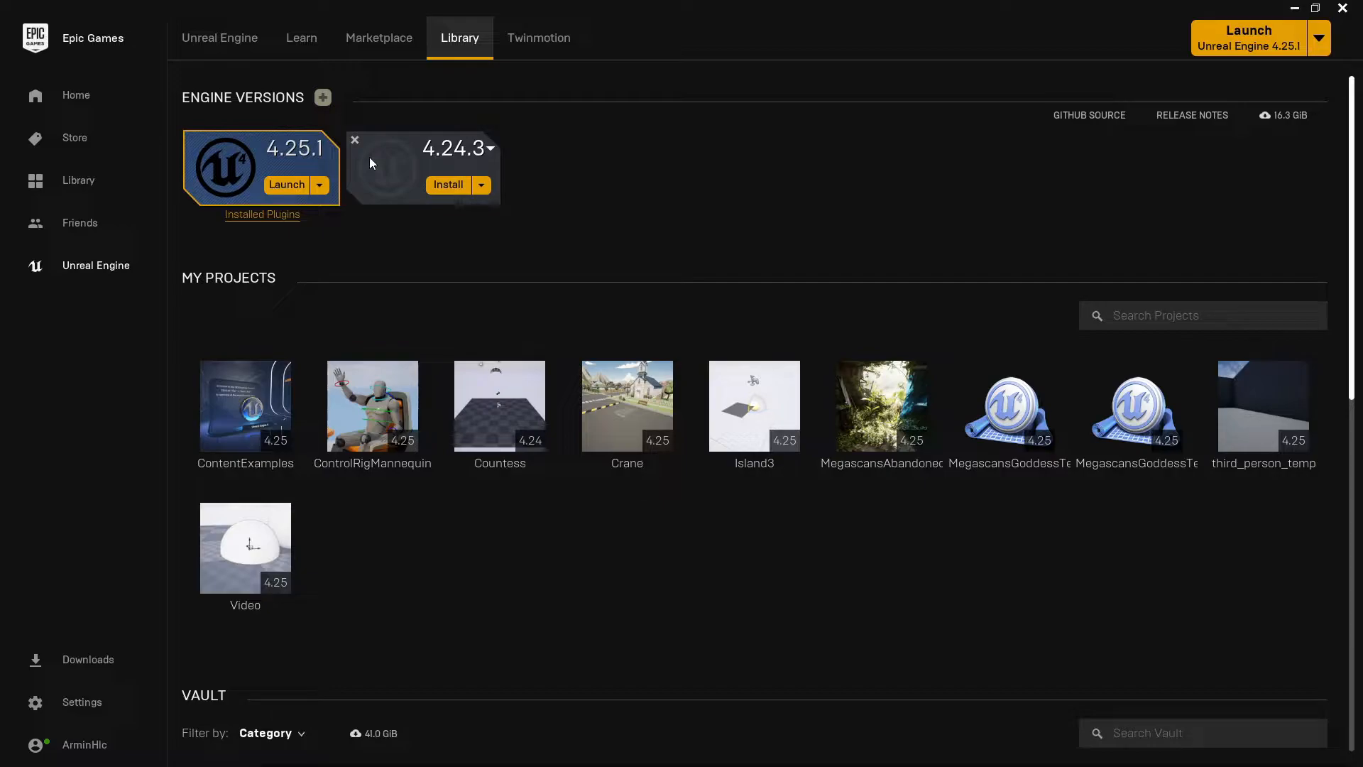
Step: Remove the 4.24.3 engine version slot, and search the Marketplace for "countess" to open the Paragon: Countess page
click(355, 141)
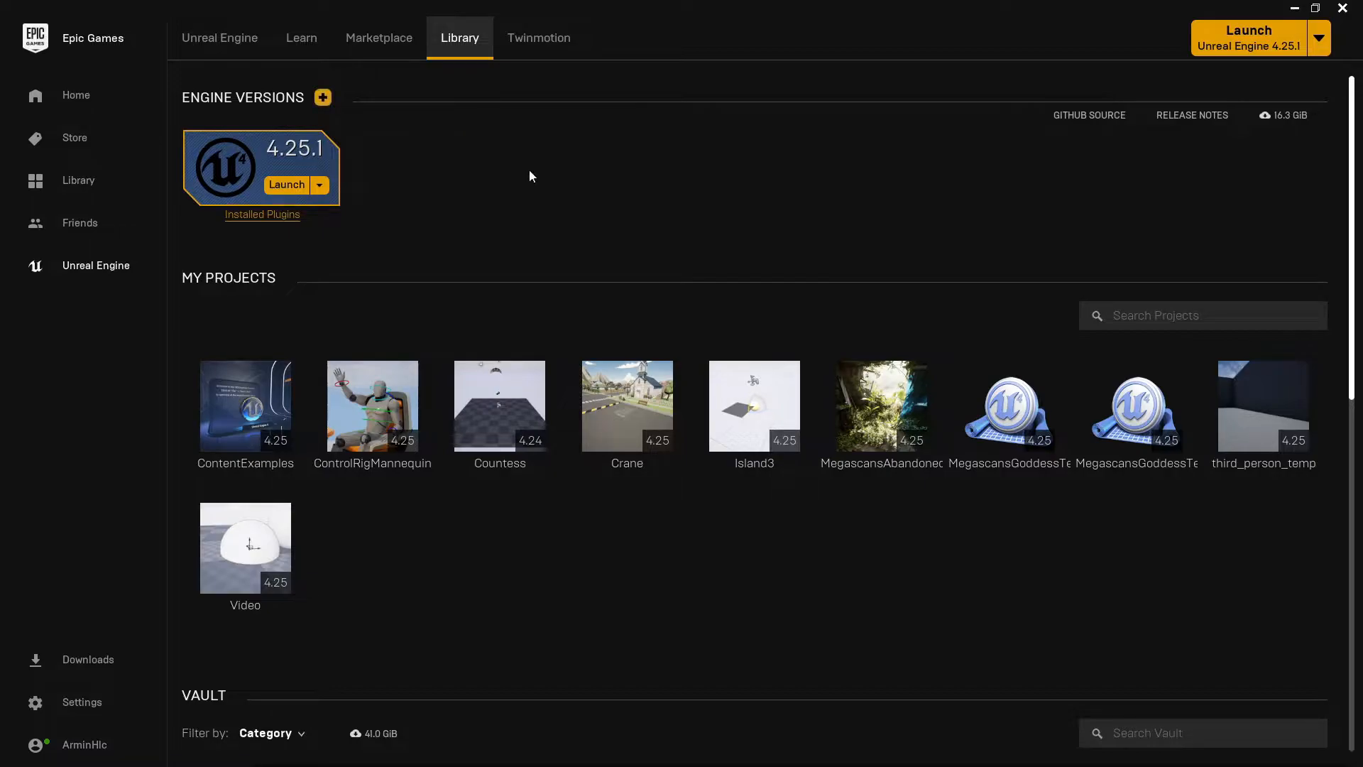
click(371, 43)
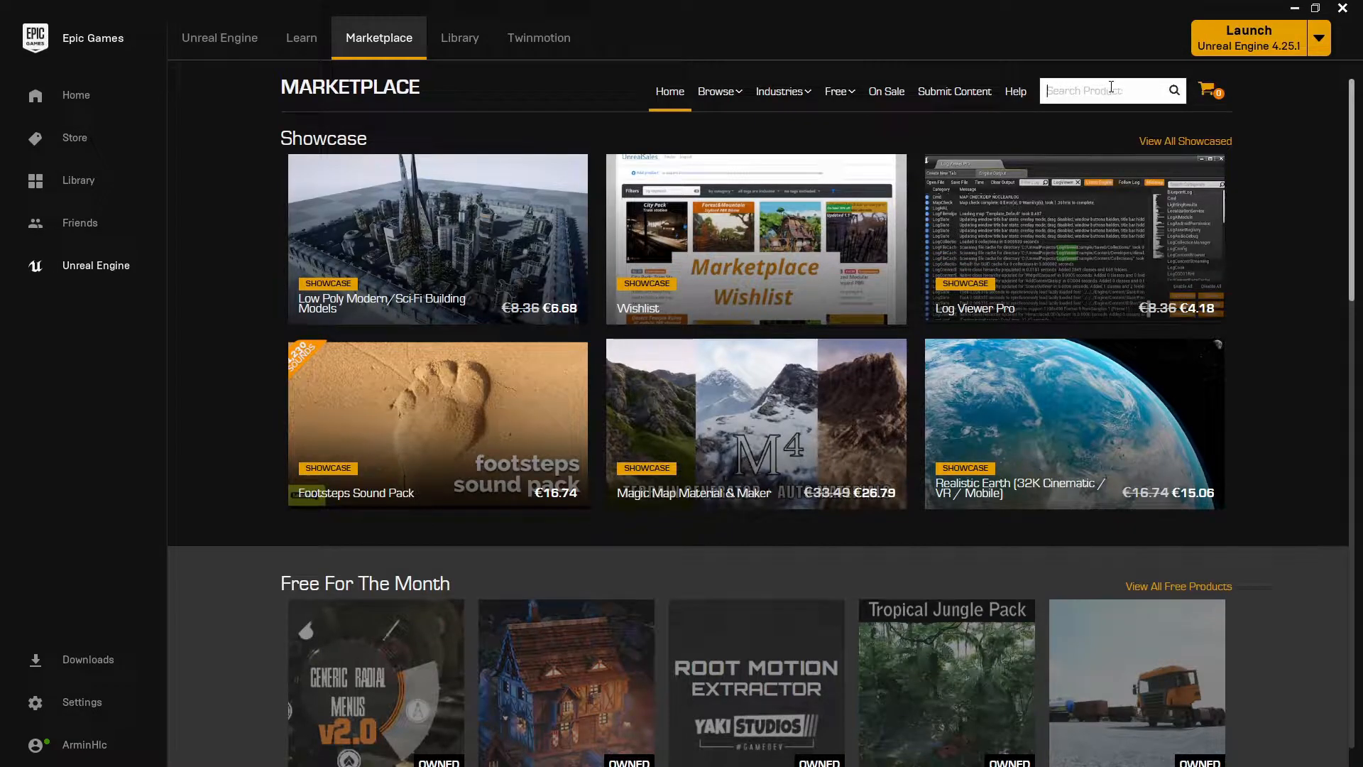
text(countess)
key(Return)
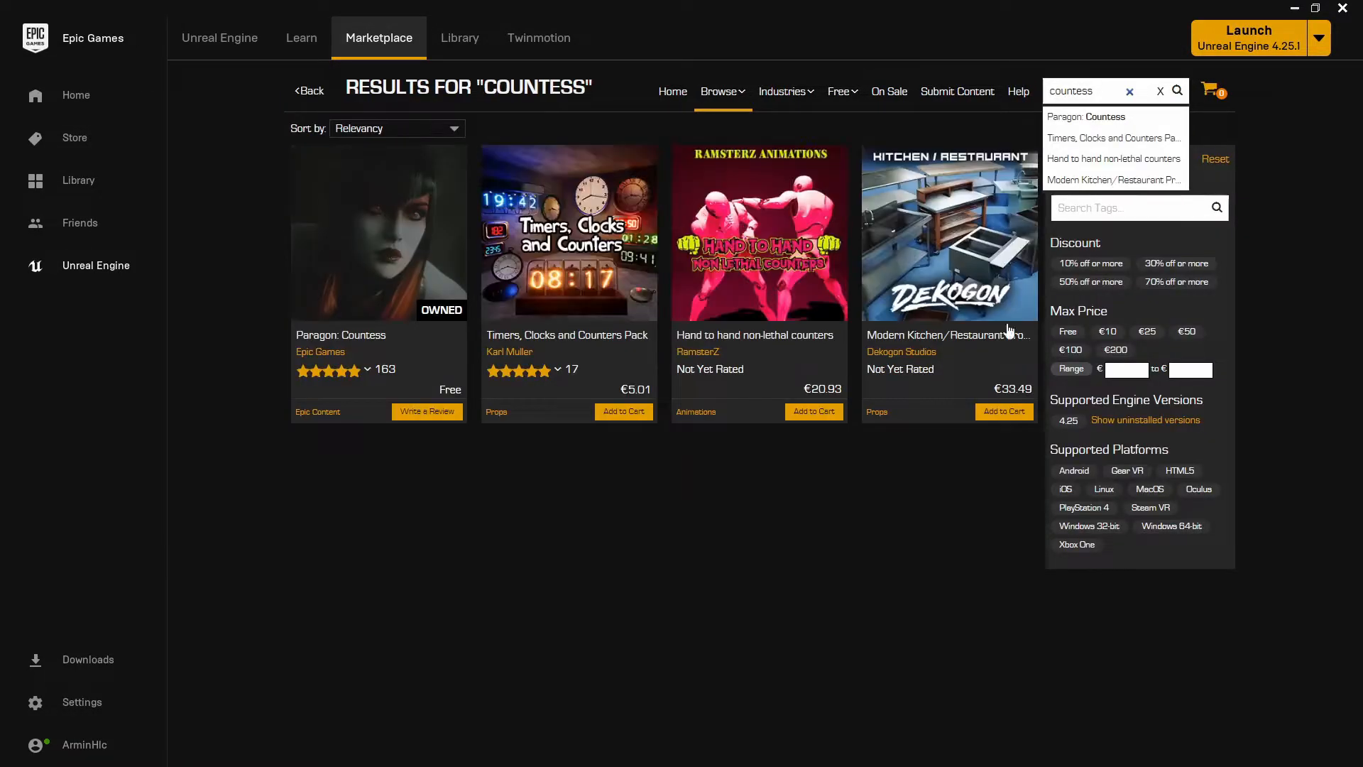
click(370, 269)
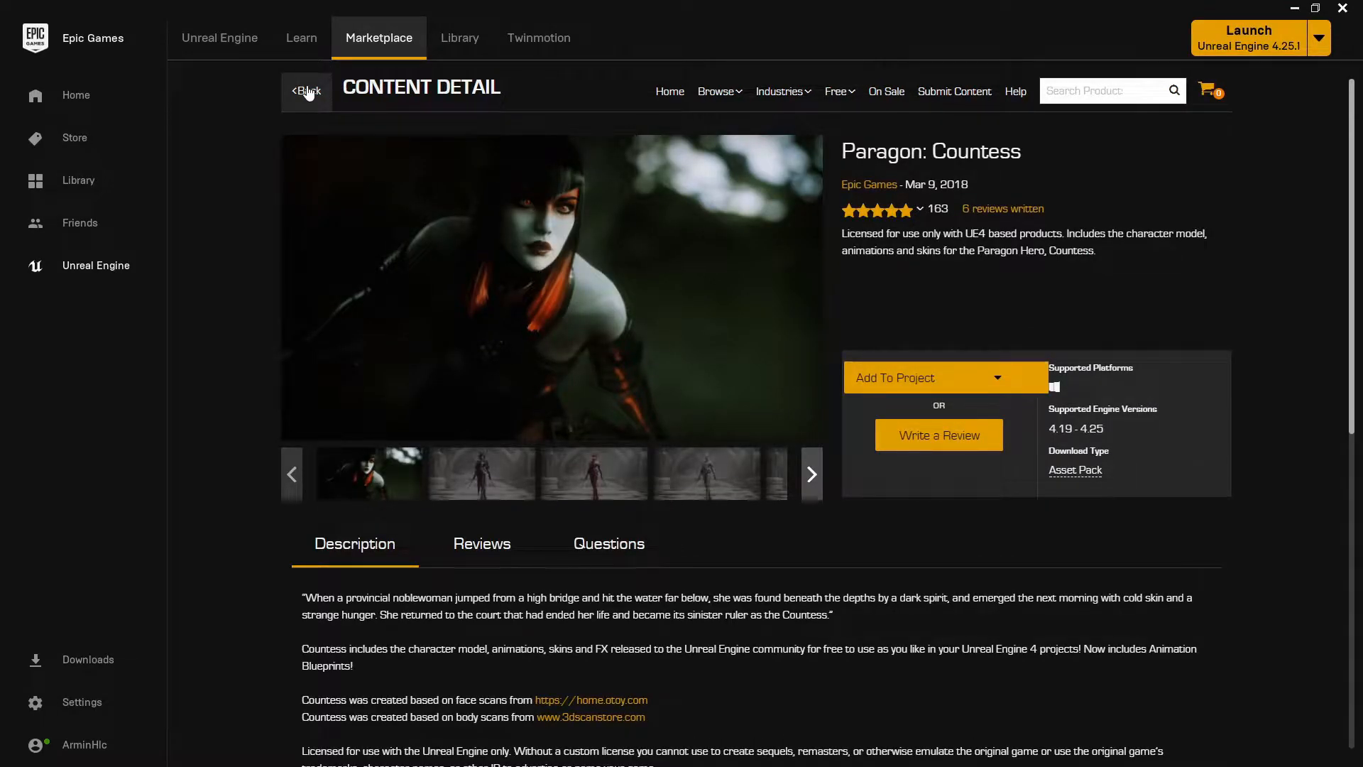
Step: Launch Unreal Engine 4.25.1 from the library and start a new Games project from the Blank template
click(480, 48)
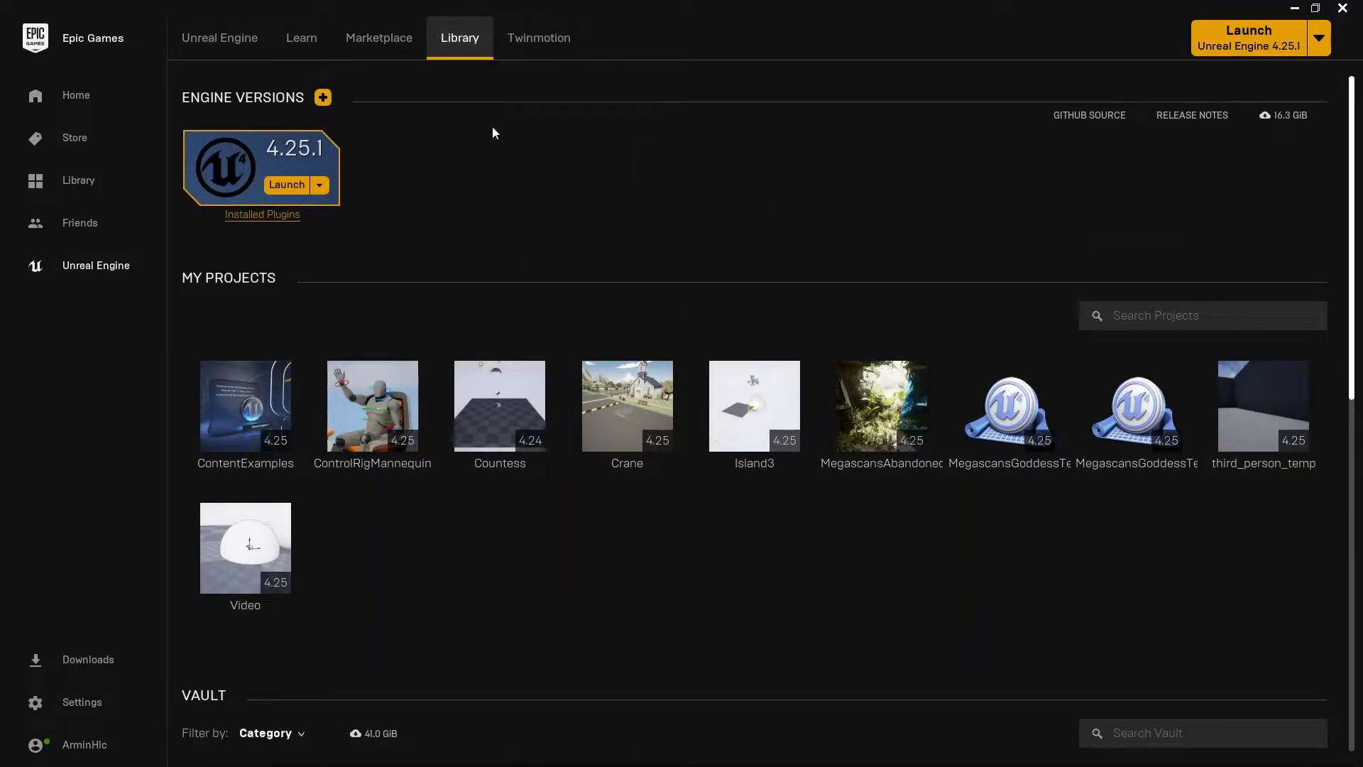
click(293, 184)
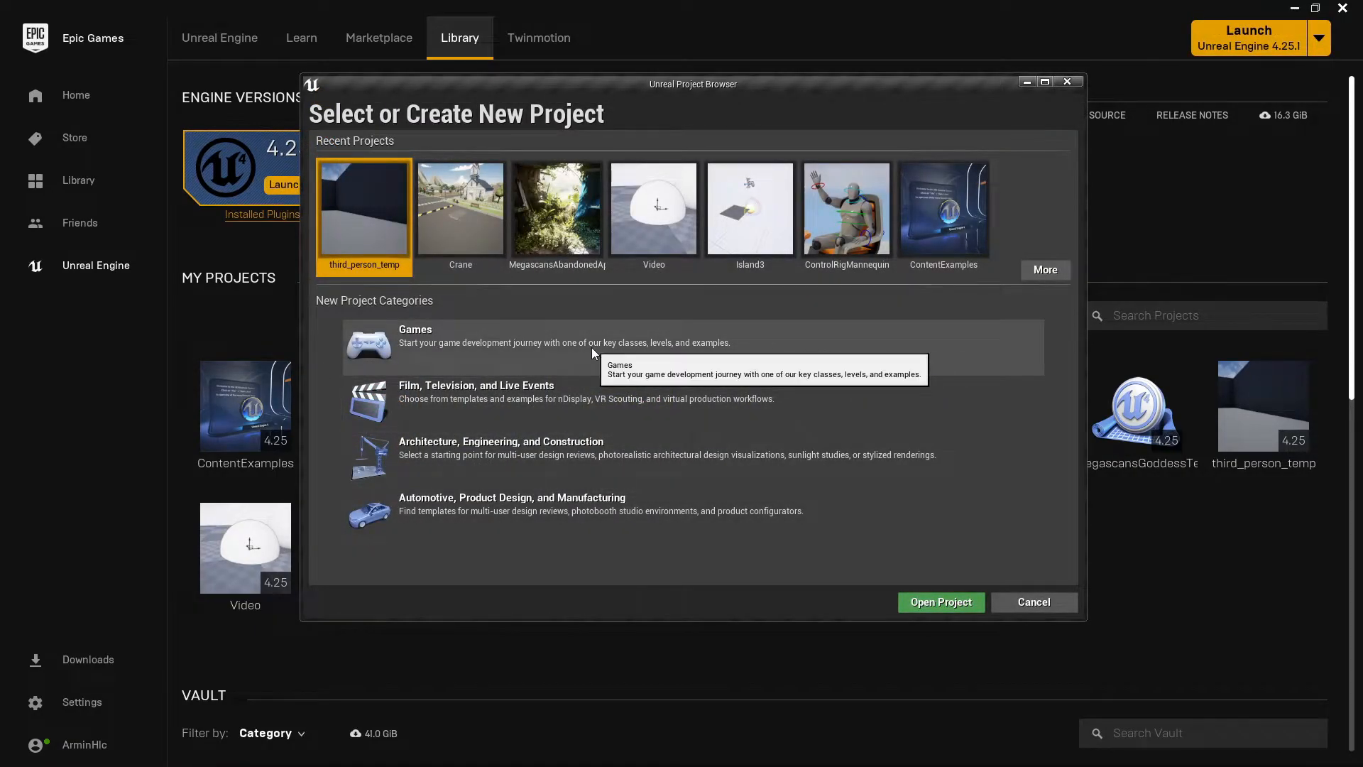
click(591, 347)
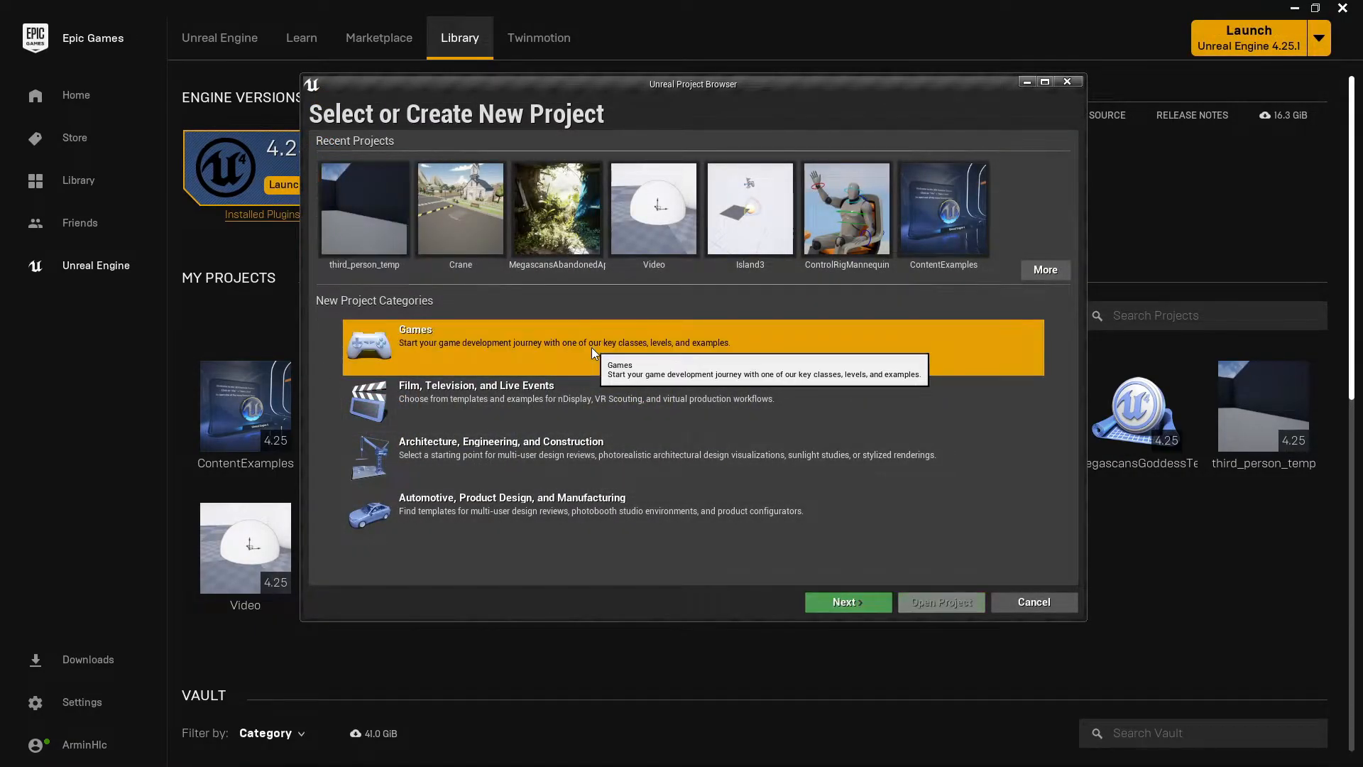
click(845, 604)
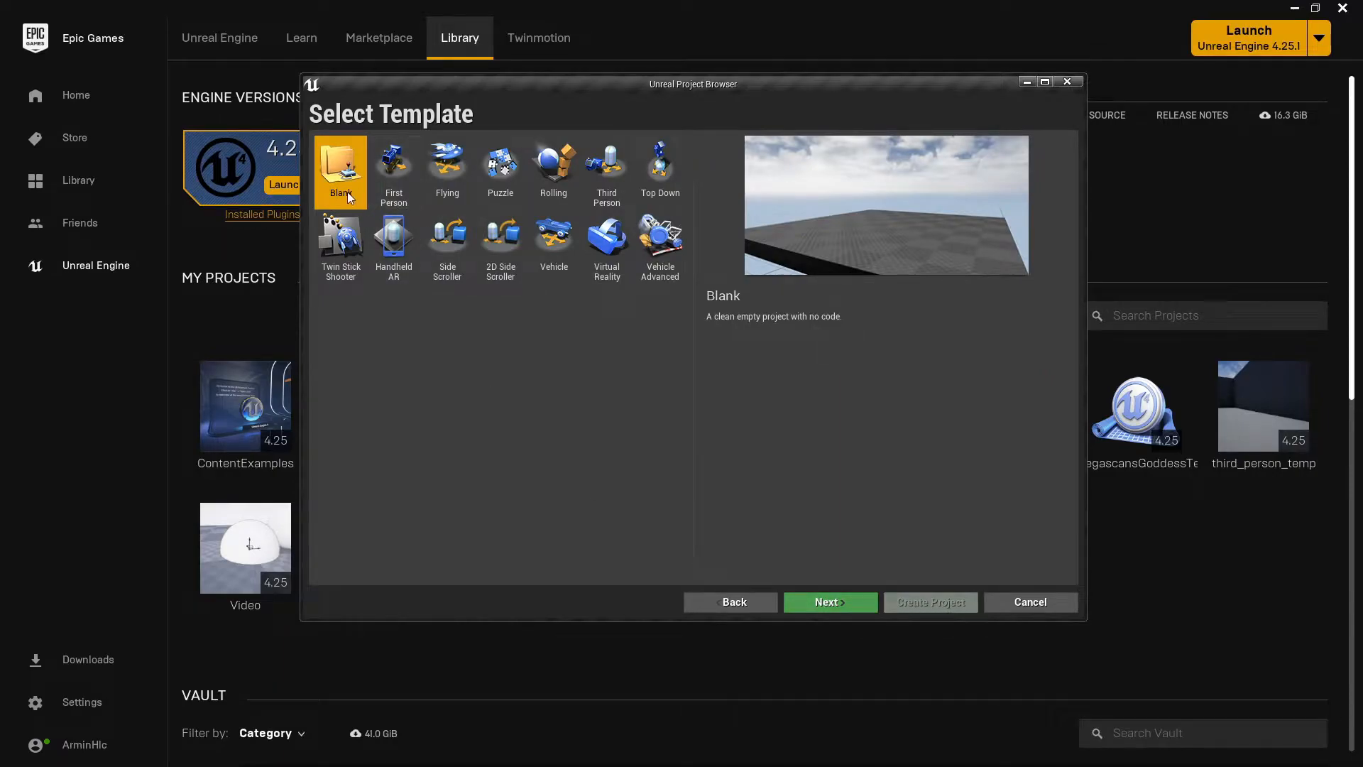
click(834, 610)
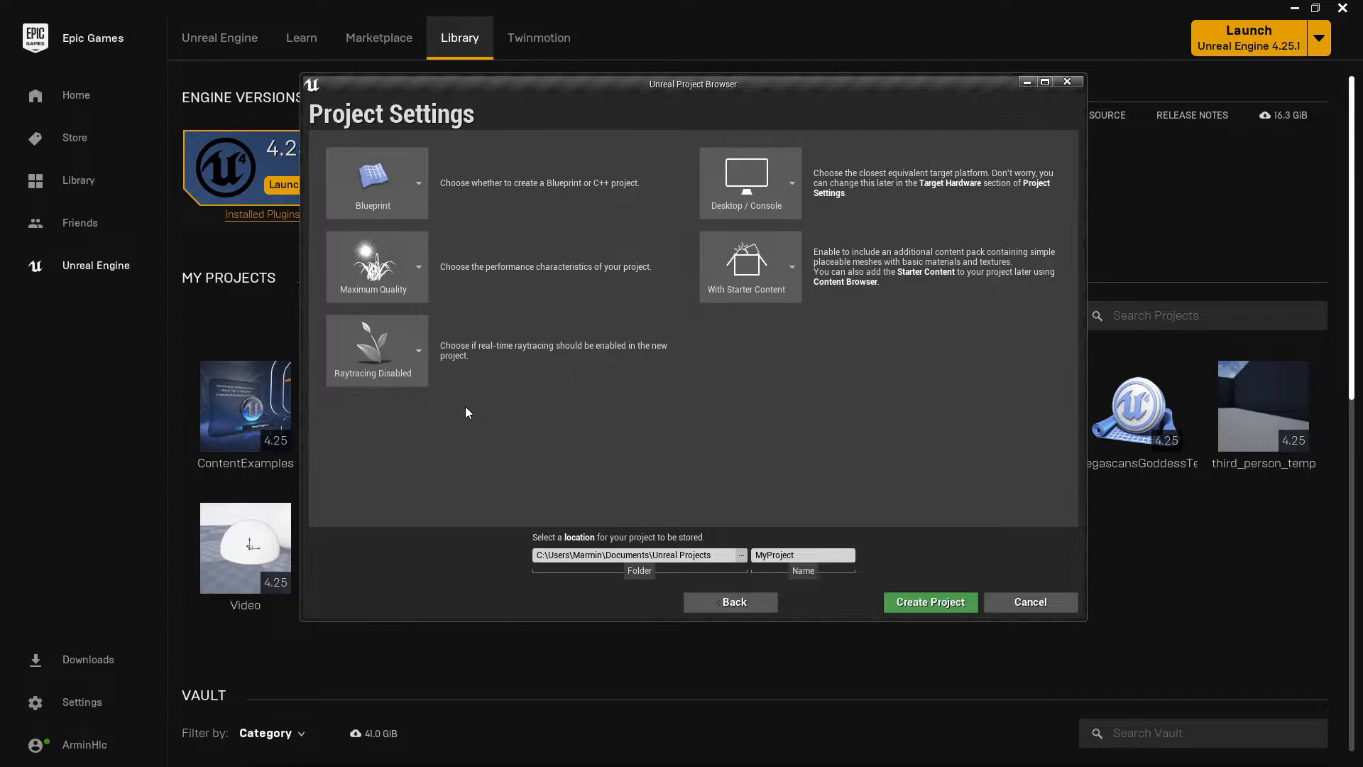
Step: Create the project as countess2 with raytracing enabled and no starter content
click(425, 357)
click(387, 501)
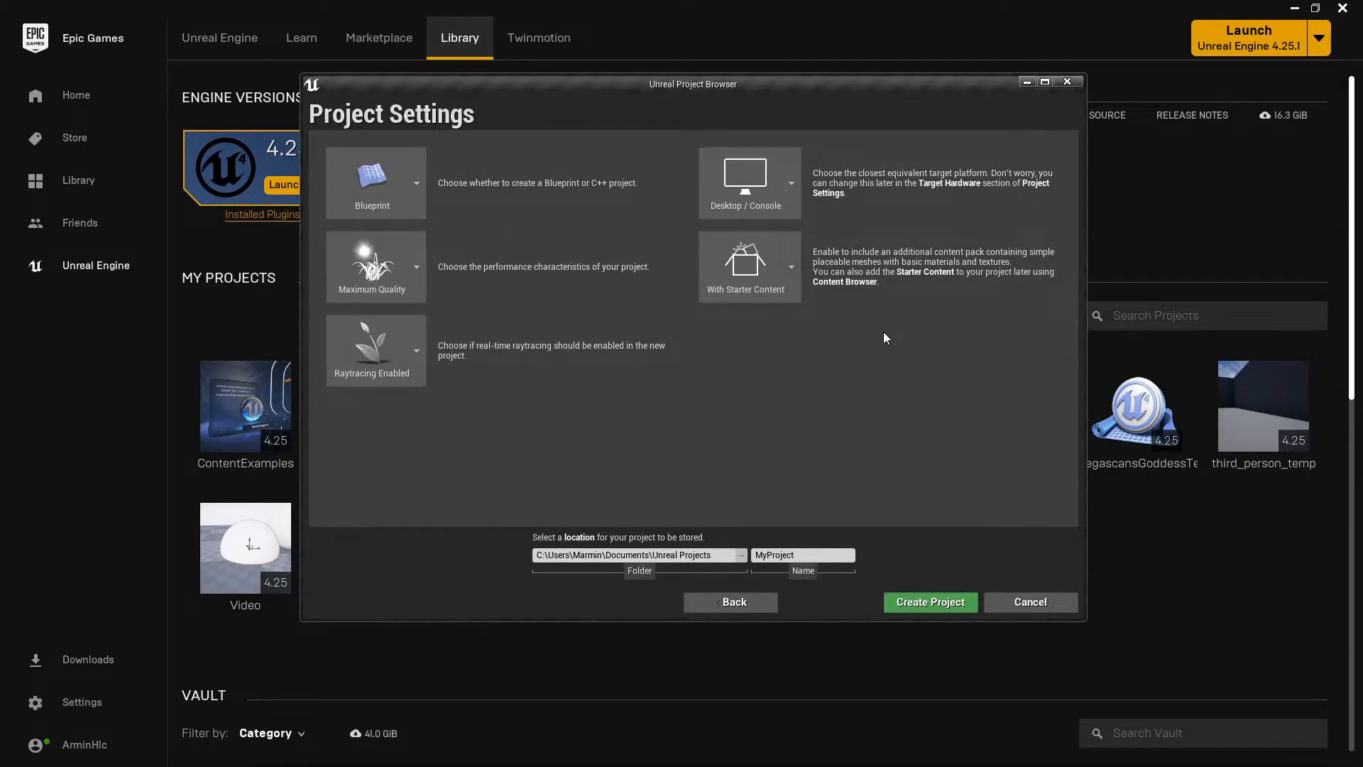
click(764, 259)
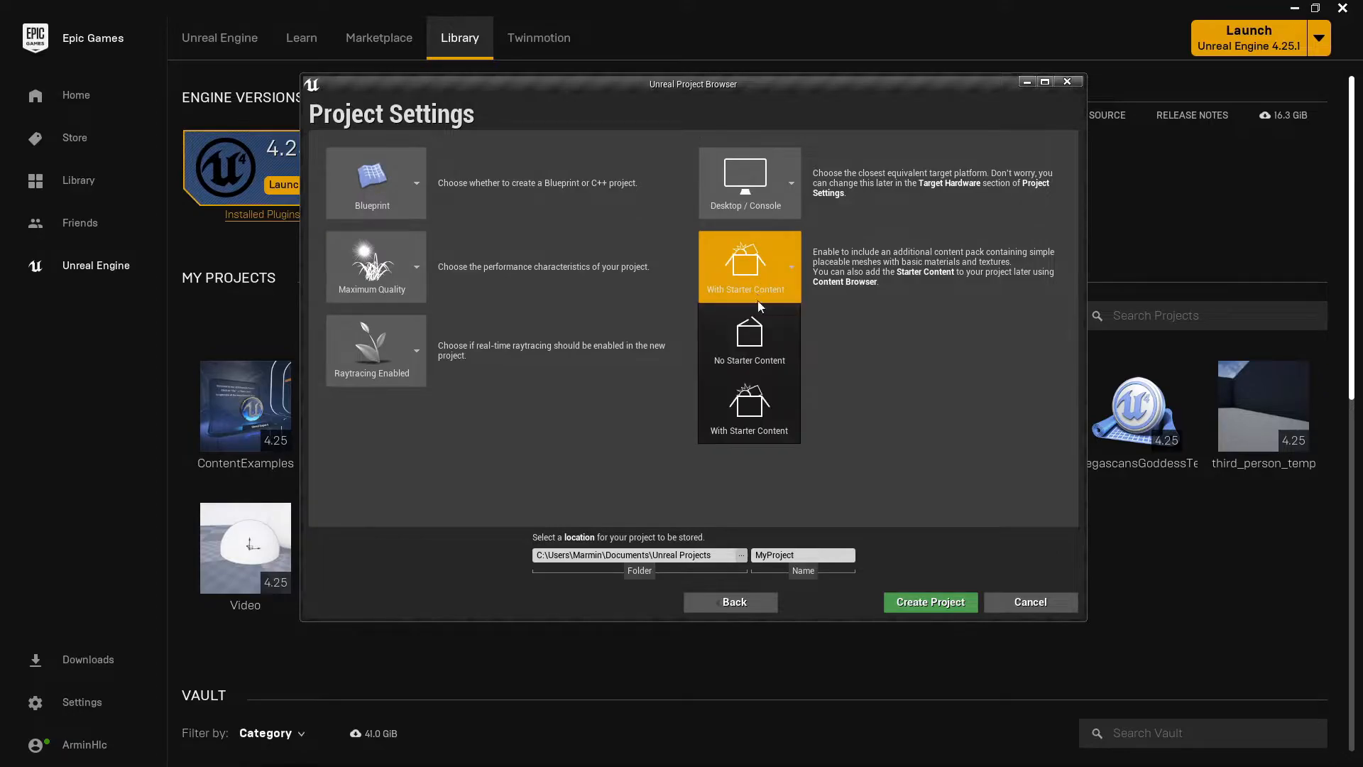
click(757, 350)
double_click(781, 555)
text(countess2)
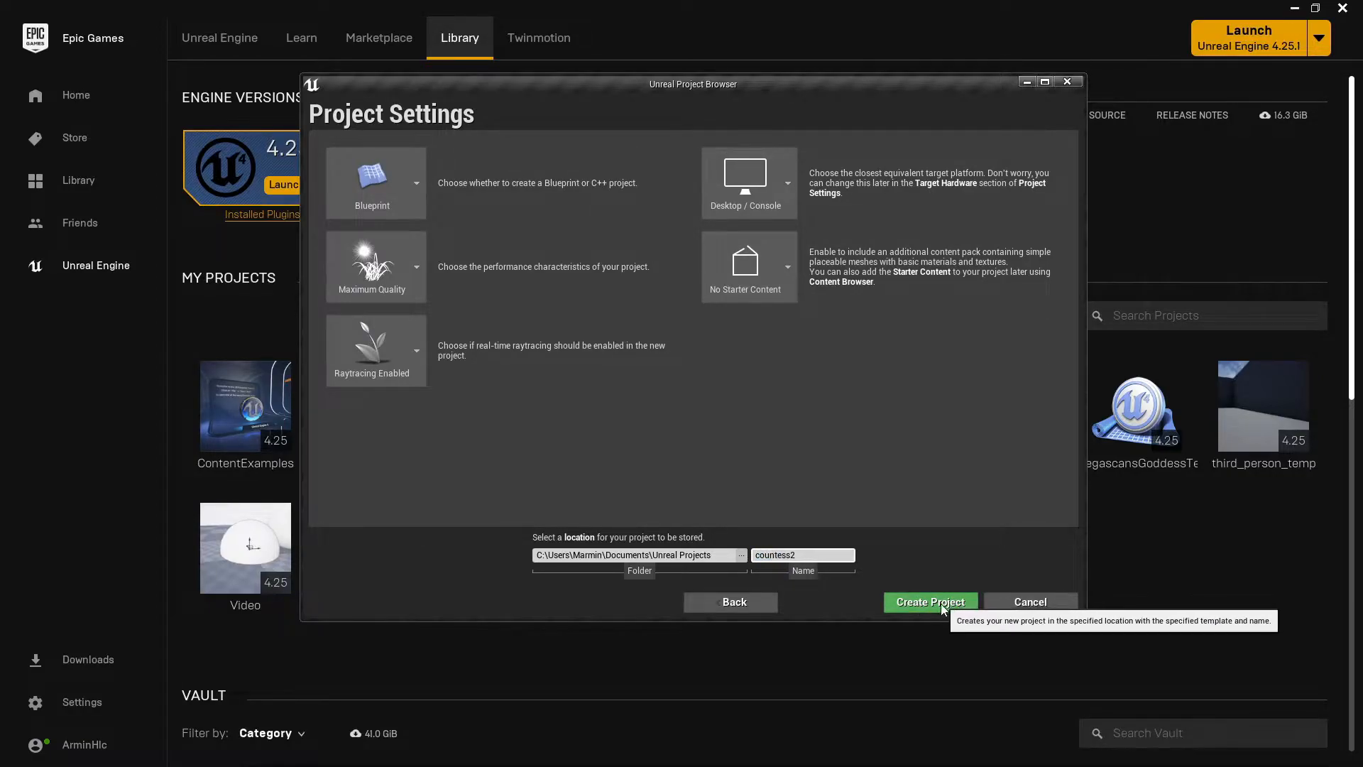
click(922, 603)
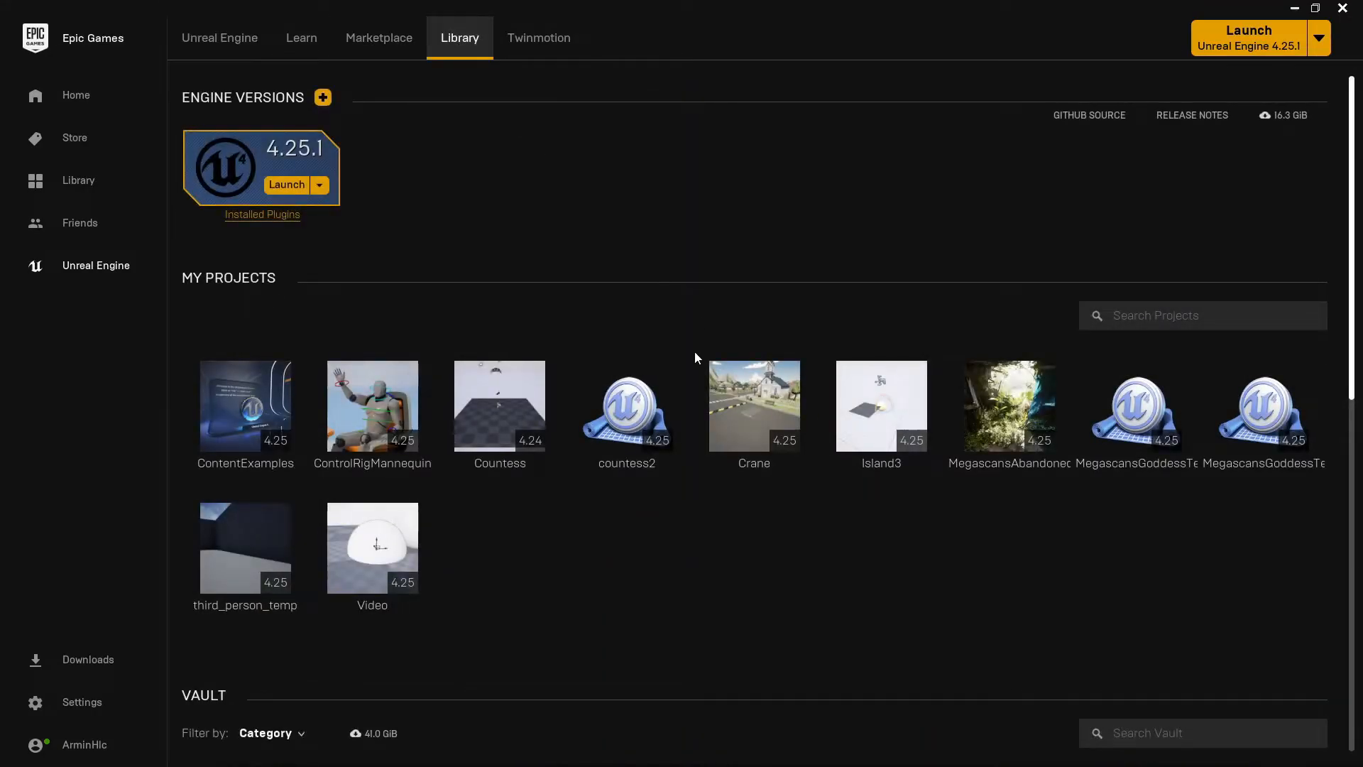
Step: Add the Paragon: Countess asset pack from the Vault to the countess2 project
scroll(695, 381, down, 9)
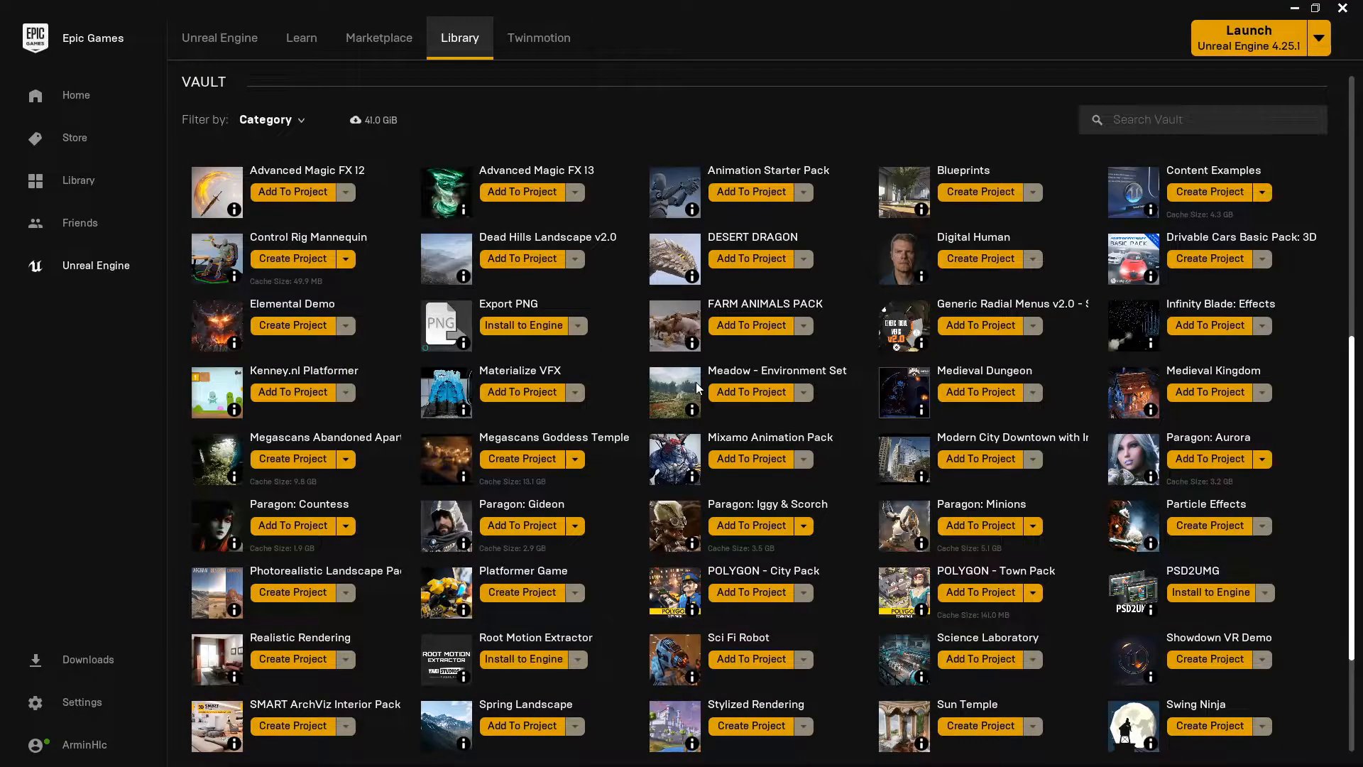
scroll(696, 387, down, 2)
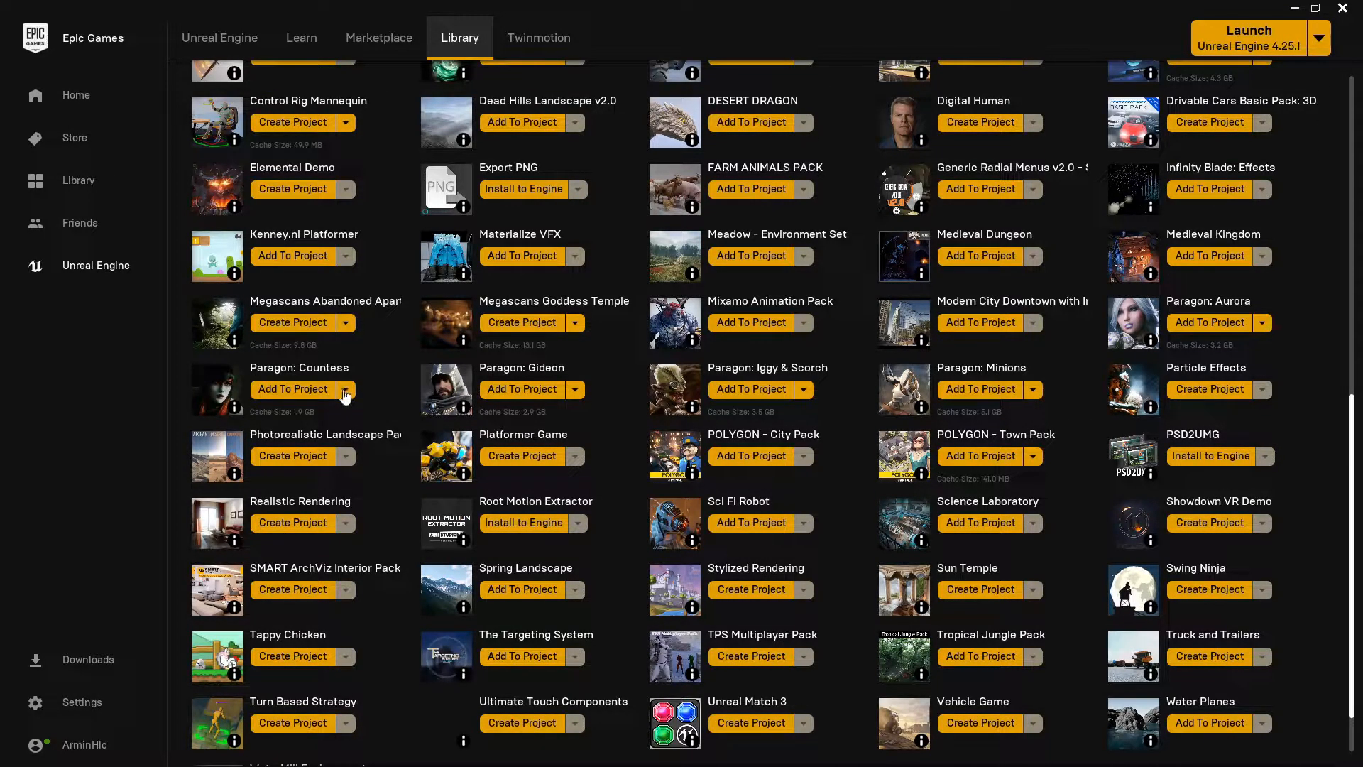
click(294, 392)
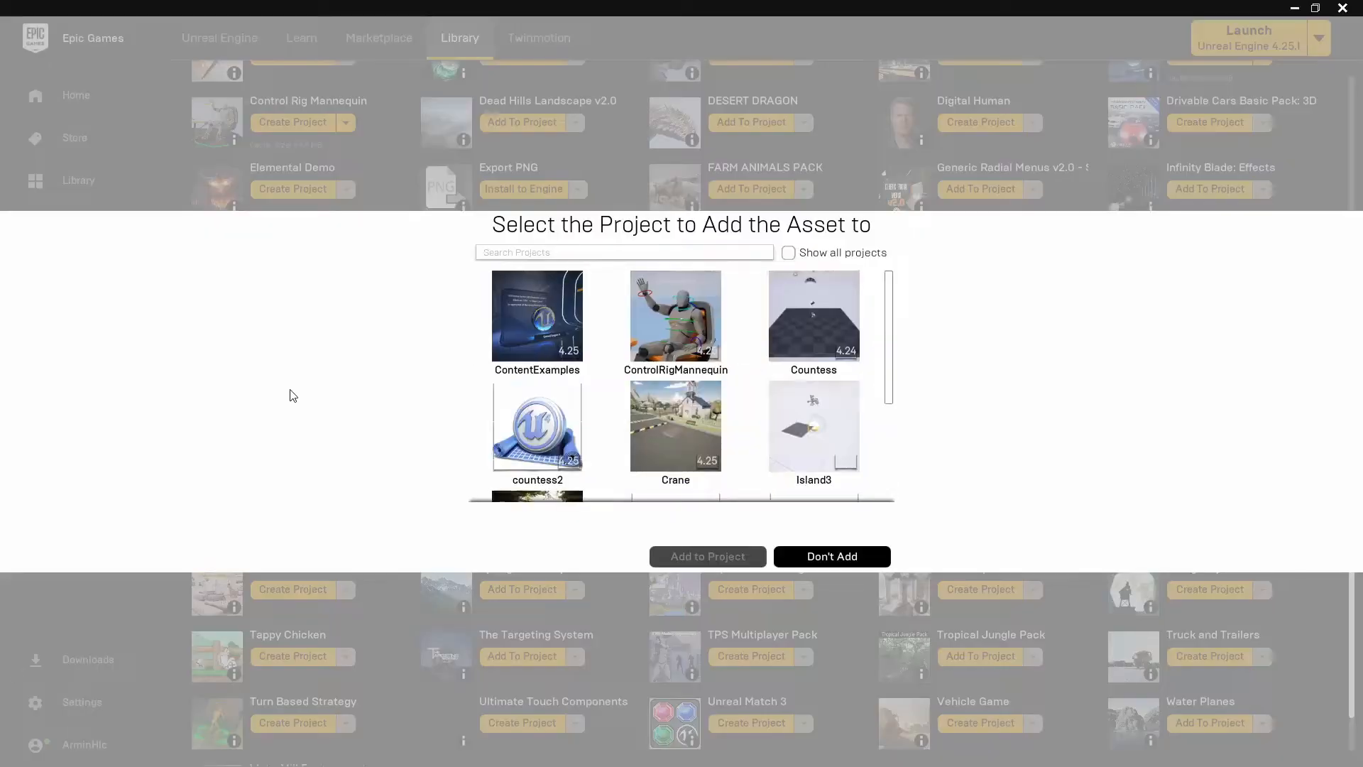
click(520, 416)
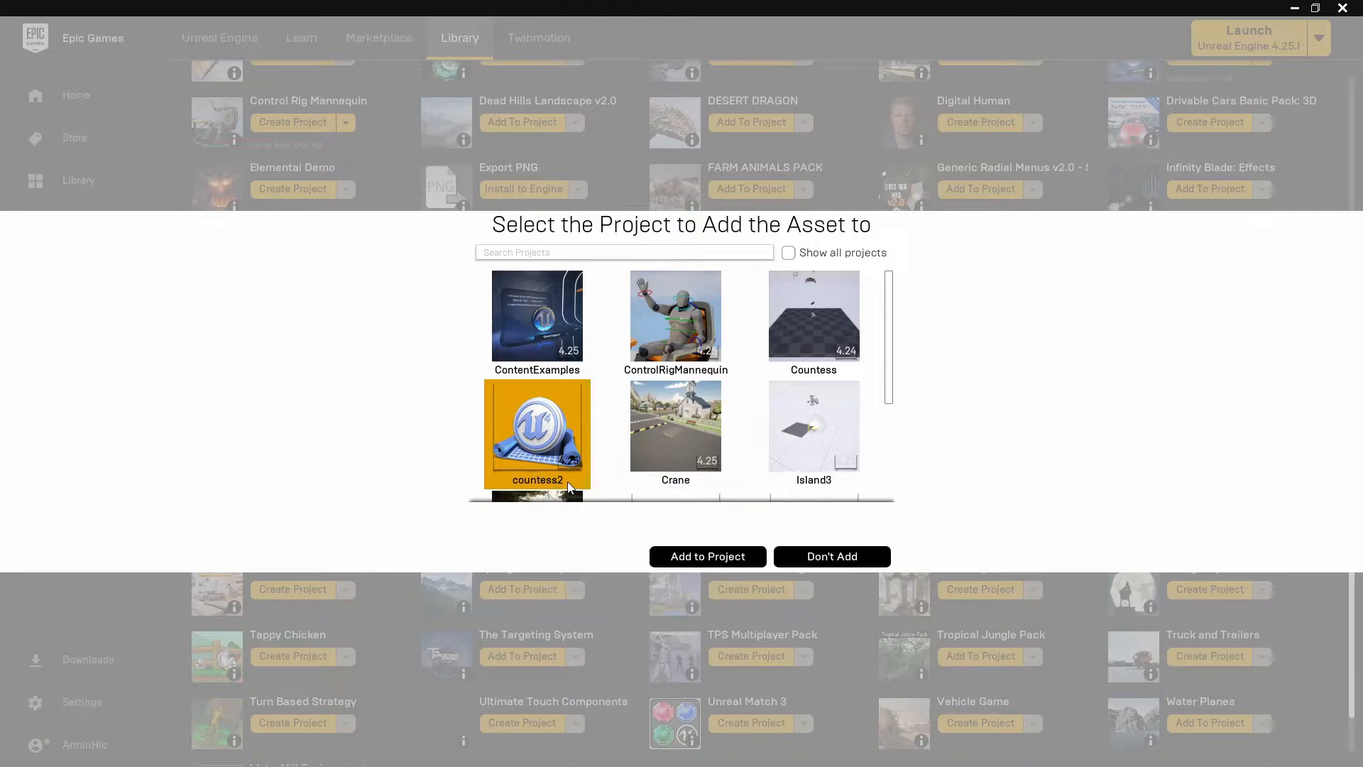
click(718, 554)
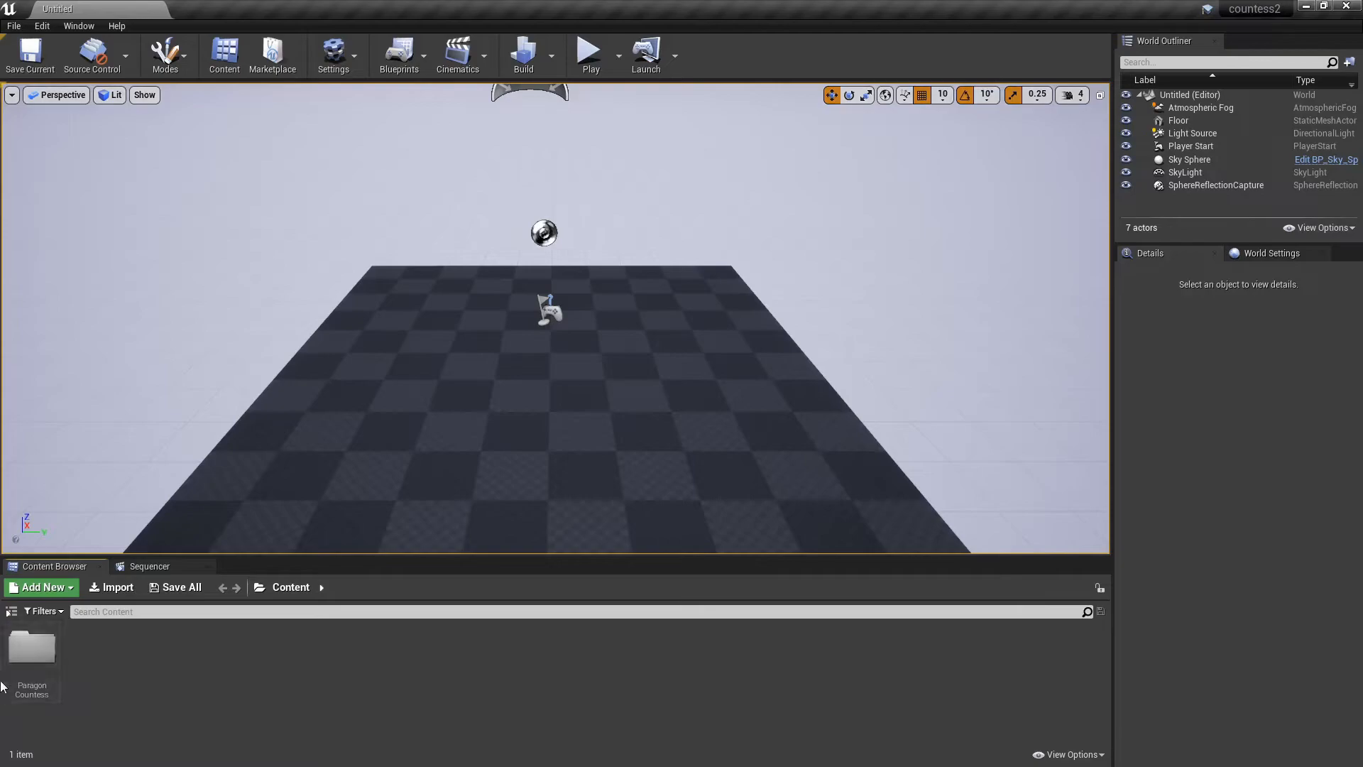
Step: Open the Meshes folder of the Tier2 Shogun skin under ParagonCountess/Characters/Heroes/Countess/Skins
click(31, 663)
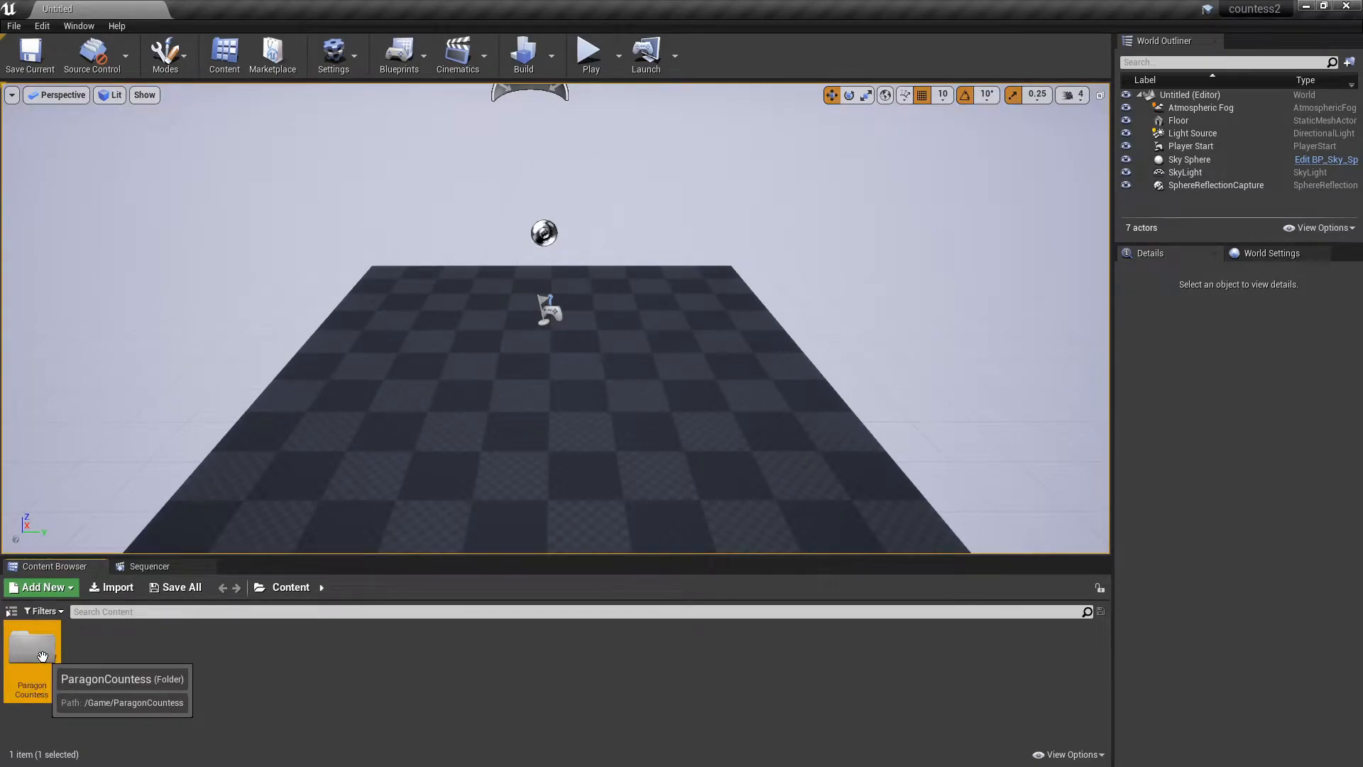
double_click(42, 655)
double_click(42, 655)
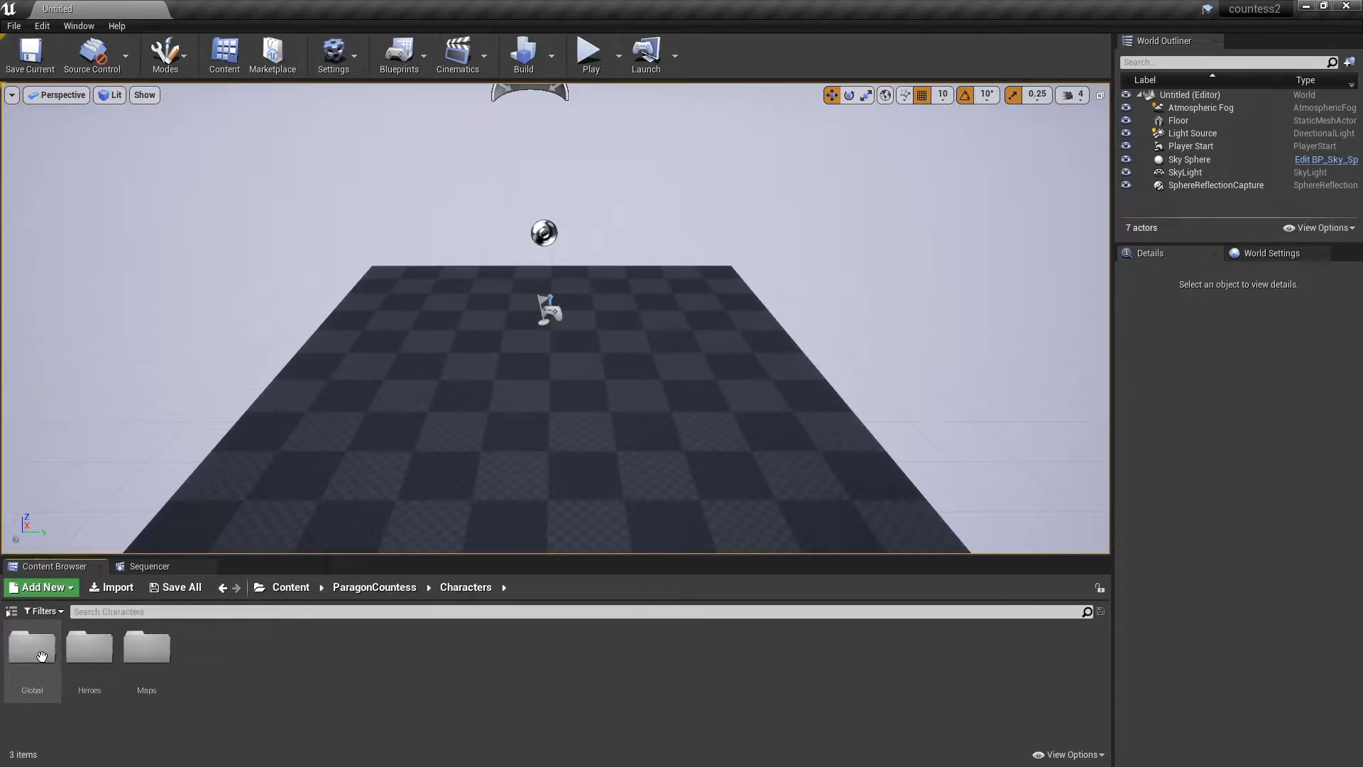
double_click(105, 653)
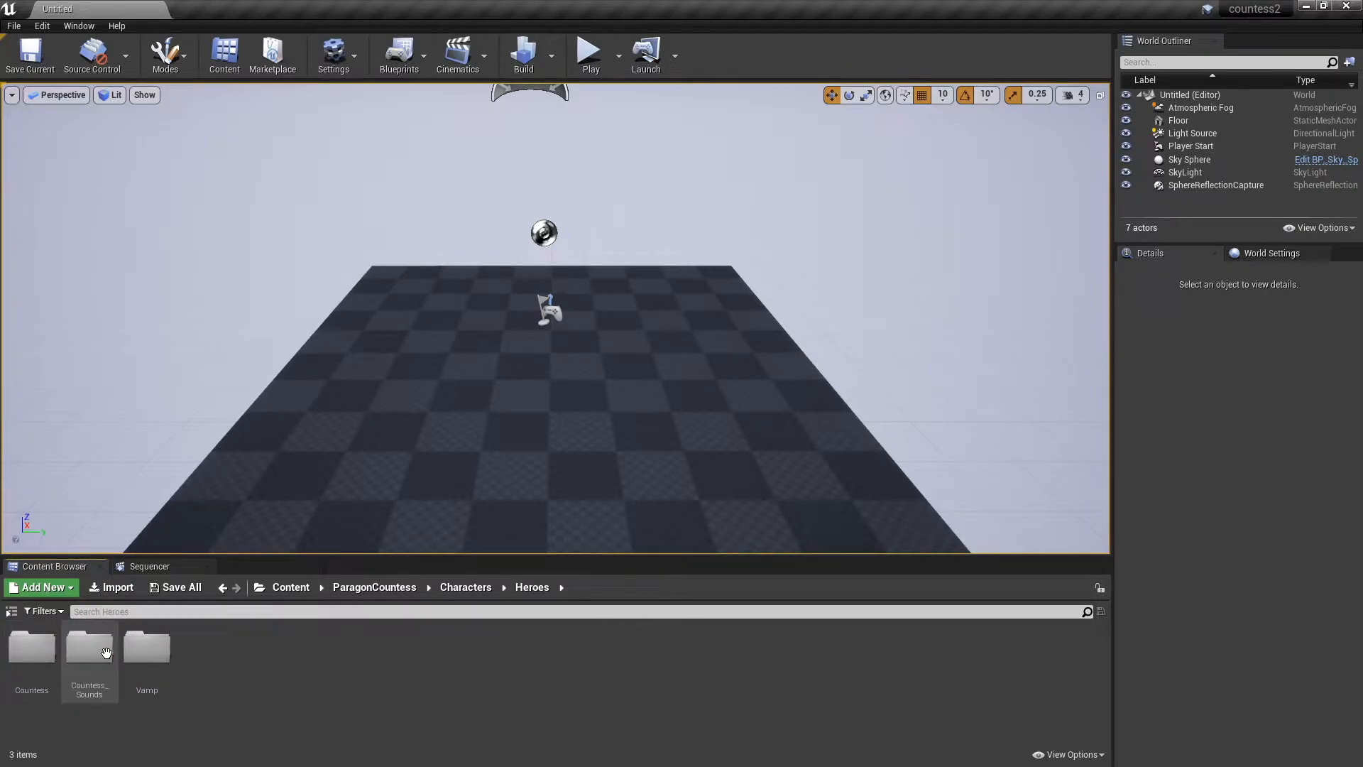
double_click(50, 660)
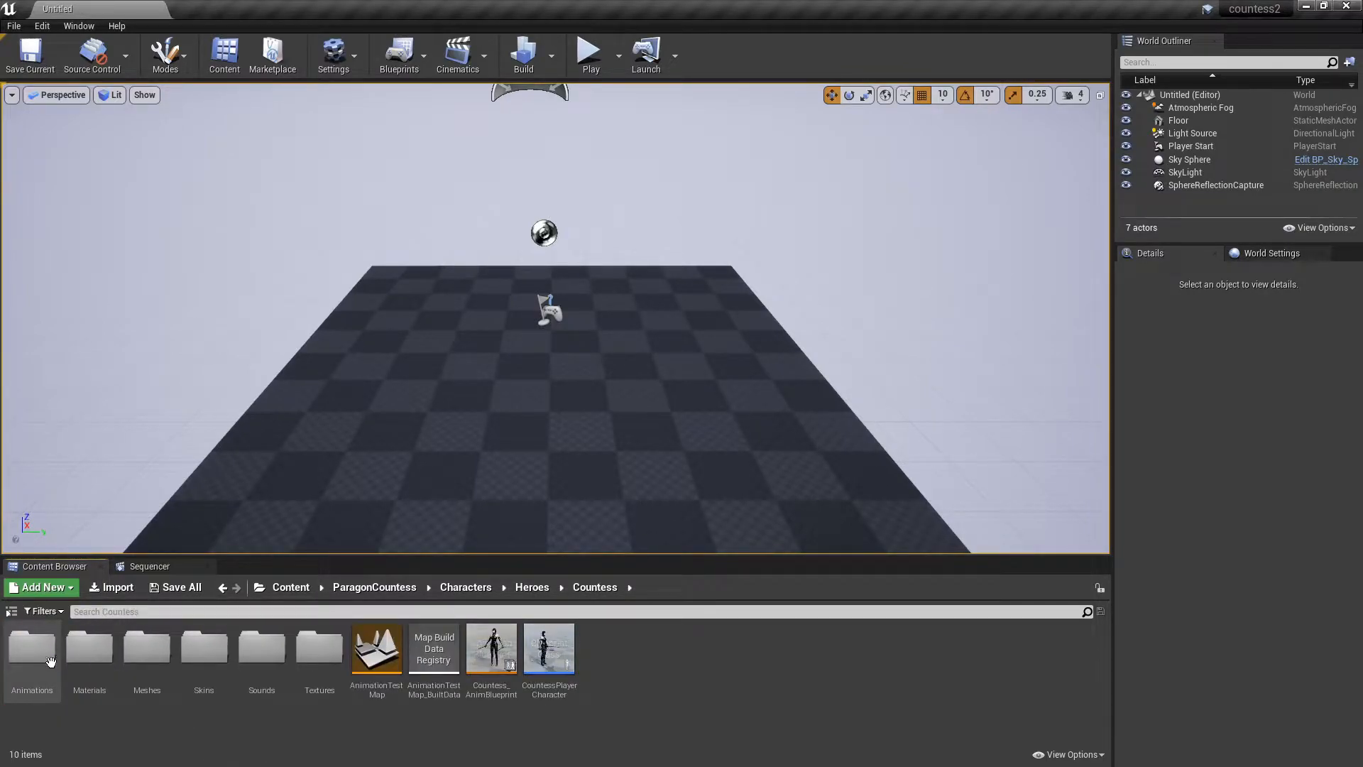
double_click(208, 657)
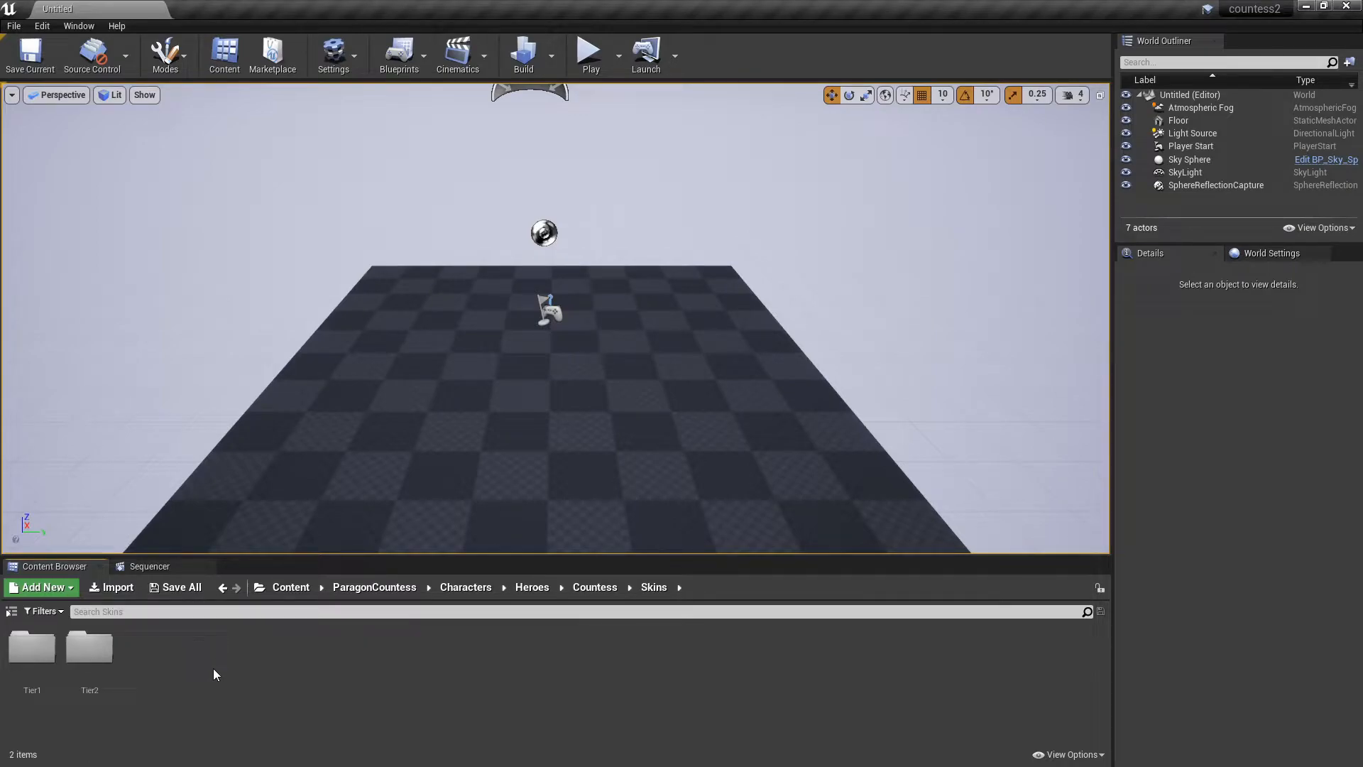
double_click(91, 648)
double_click(36, 657)
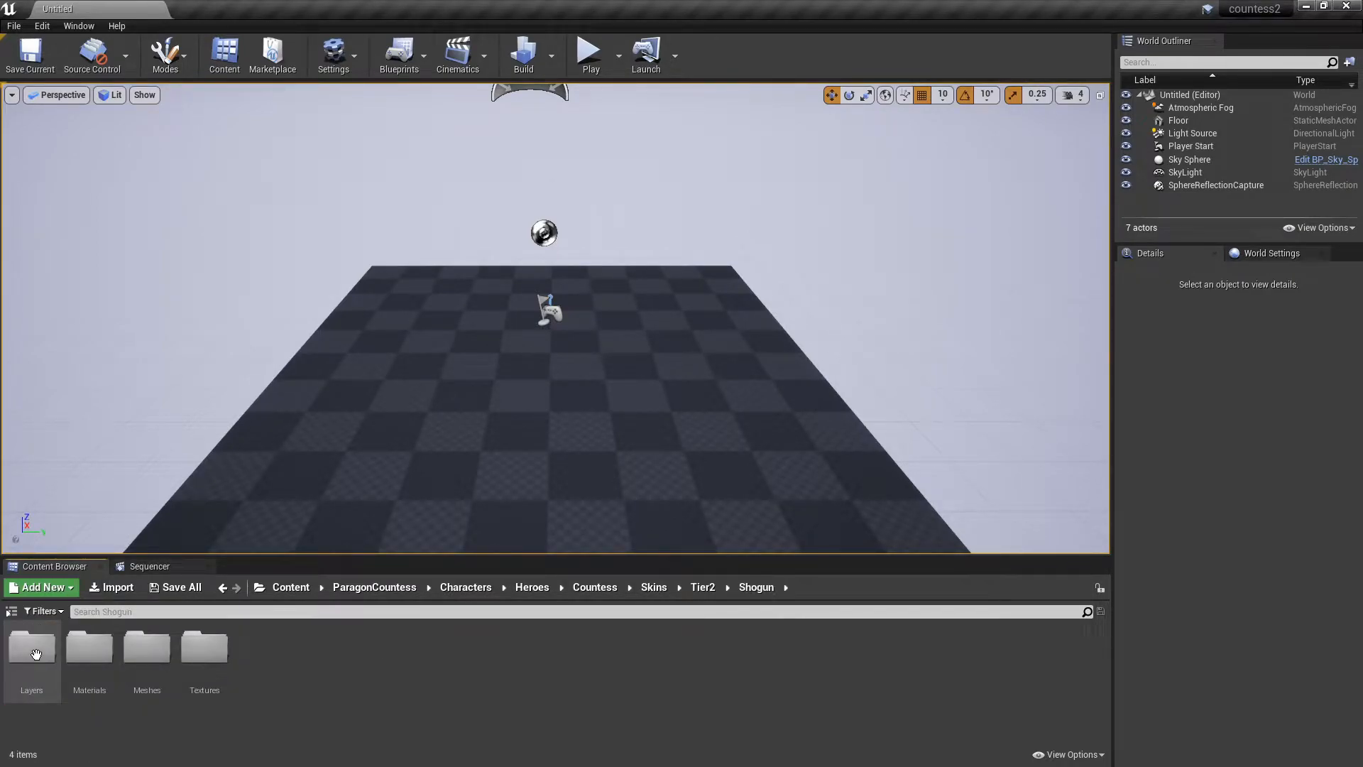
double_click(160, 660)
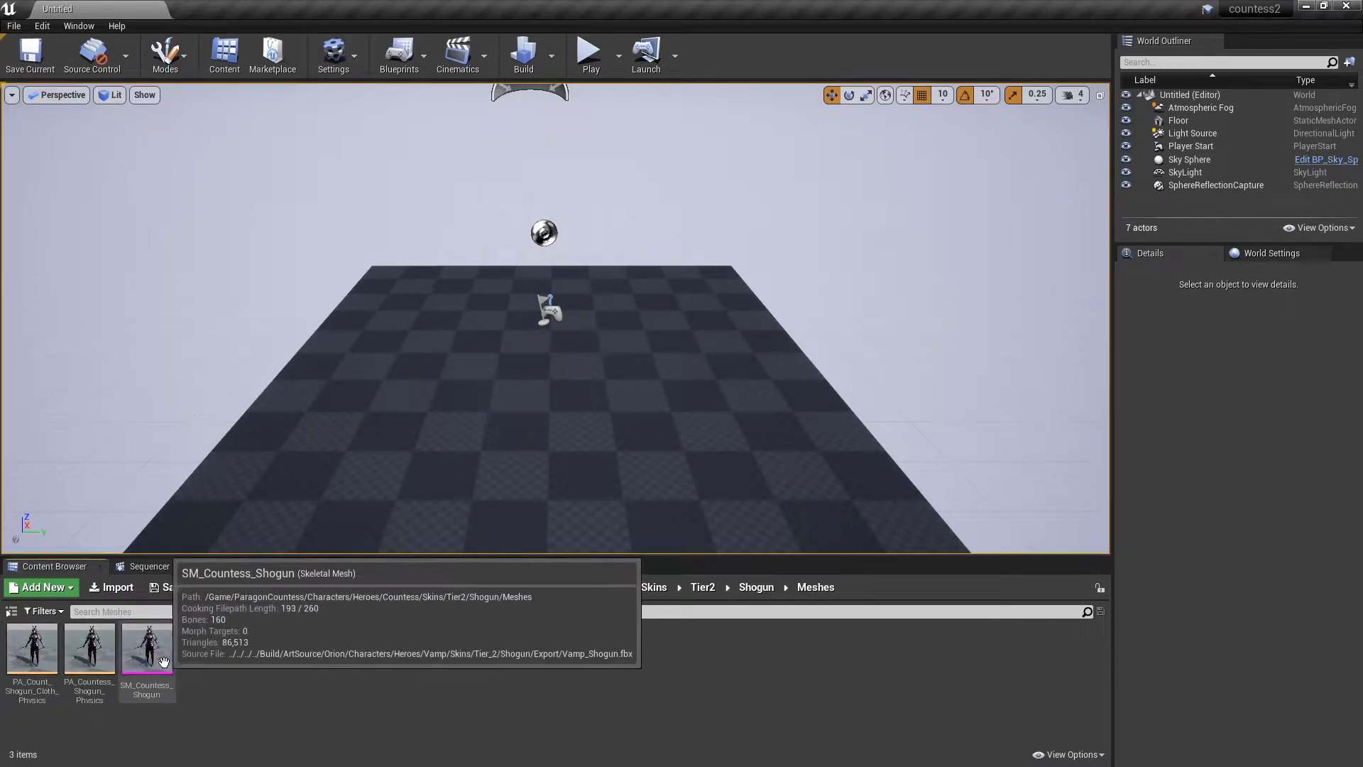
Step: Start an FBX export of the SM_Countess_Shogun skeletal mesh, saving it under the Blender/Assets/lib folder
click(143, 654)
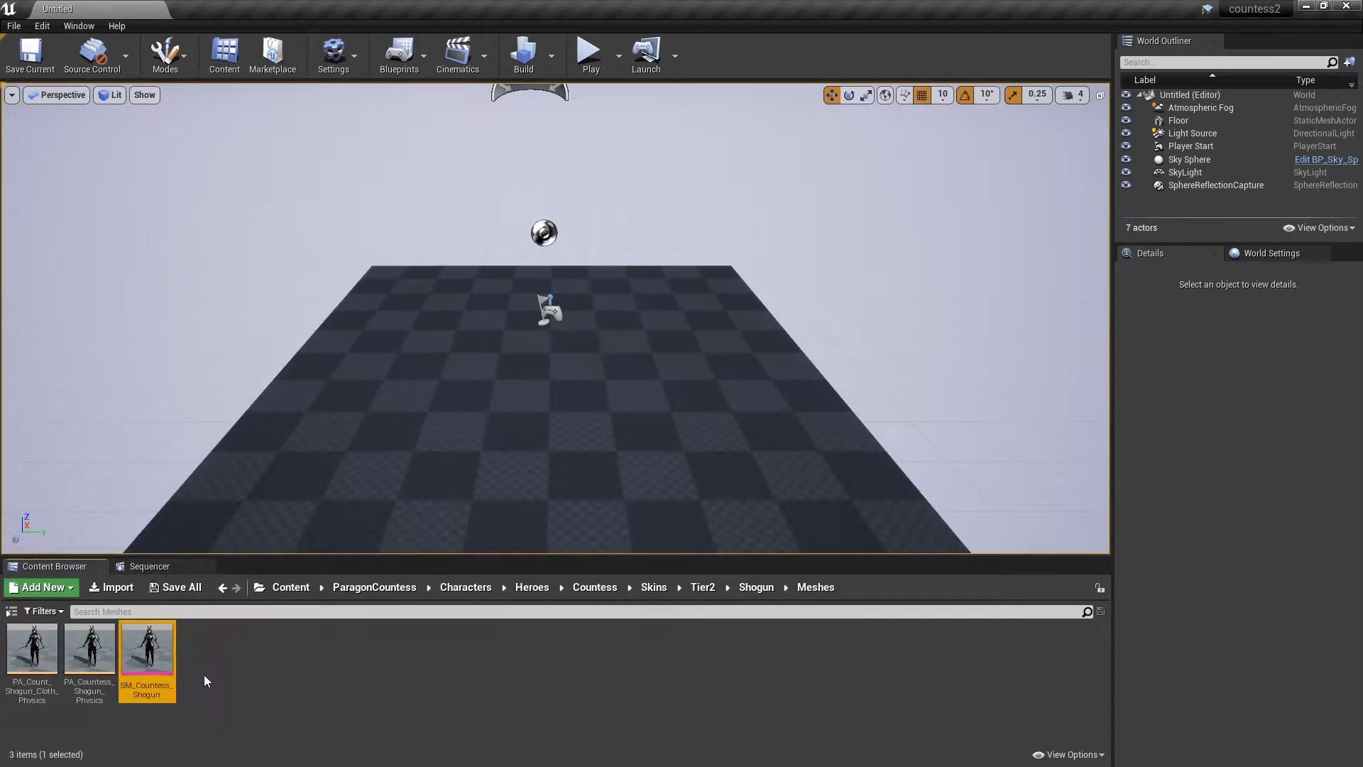
right_click(151, 649)
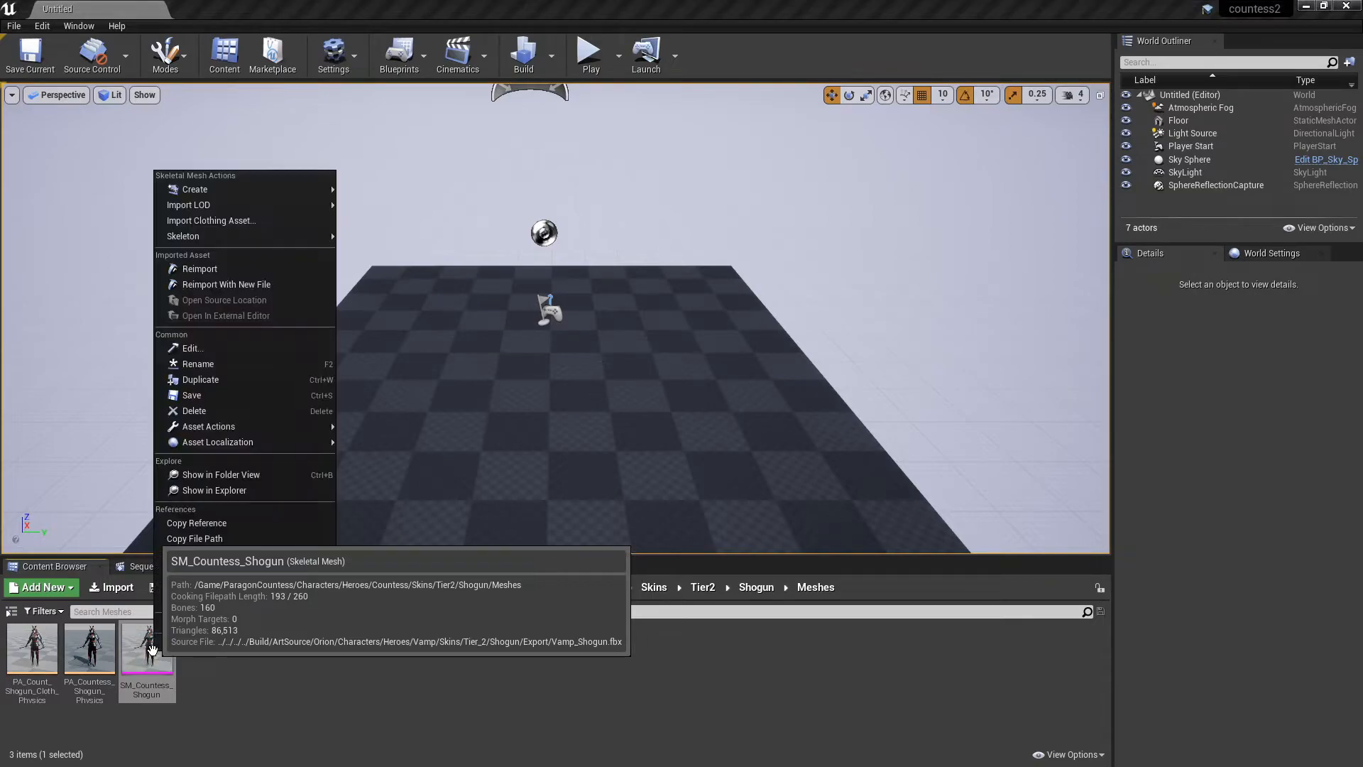
mouse_move(276, 428)
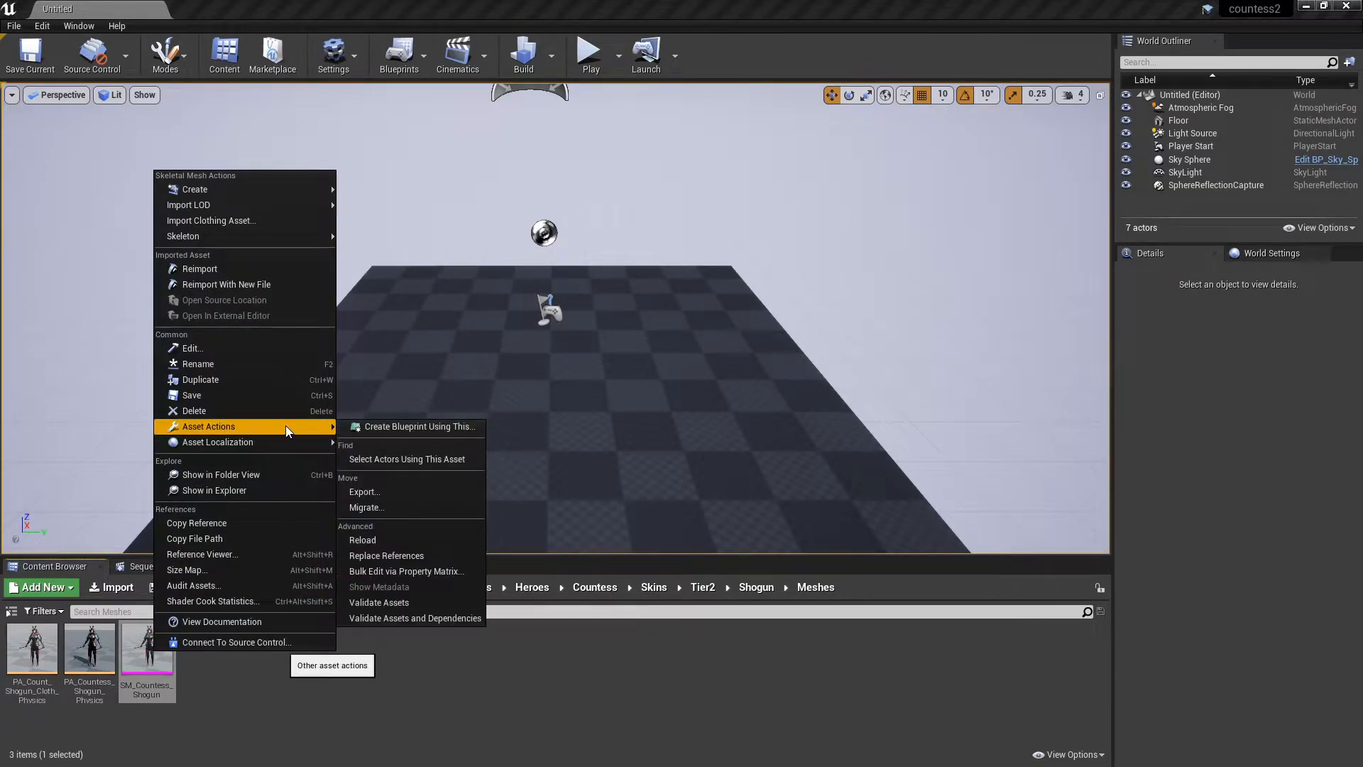
click(414, 492)
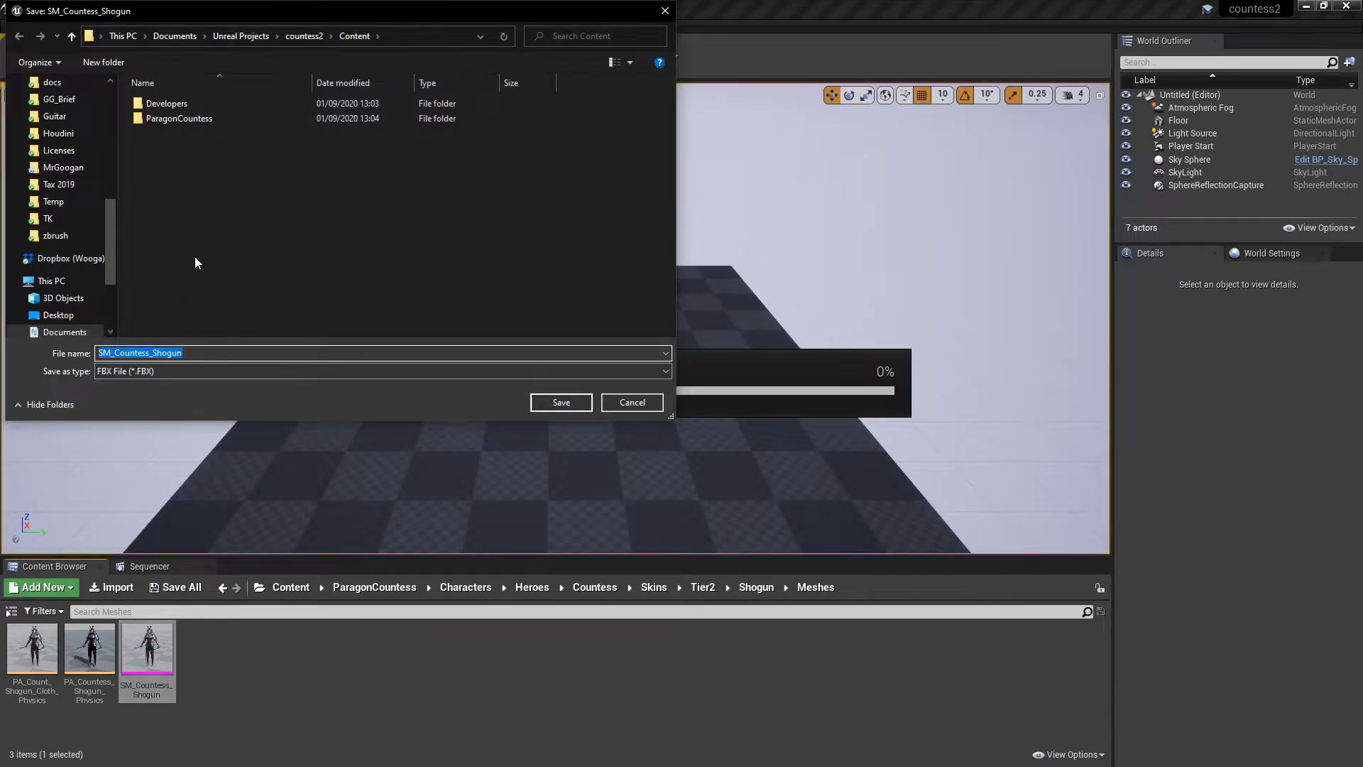
click(561, 402)
click(721, 393)
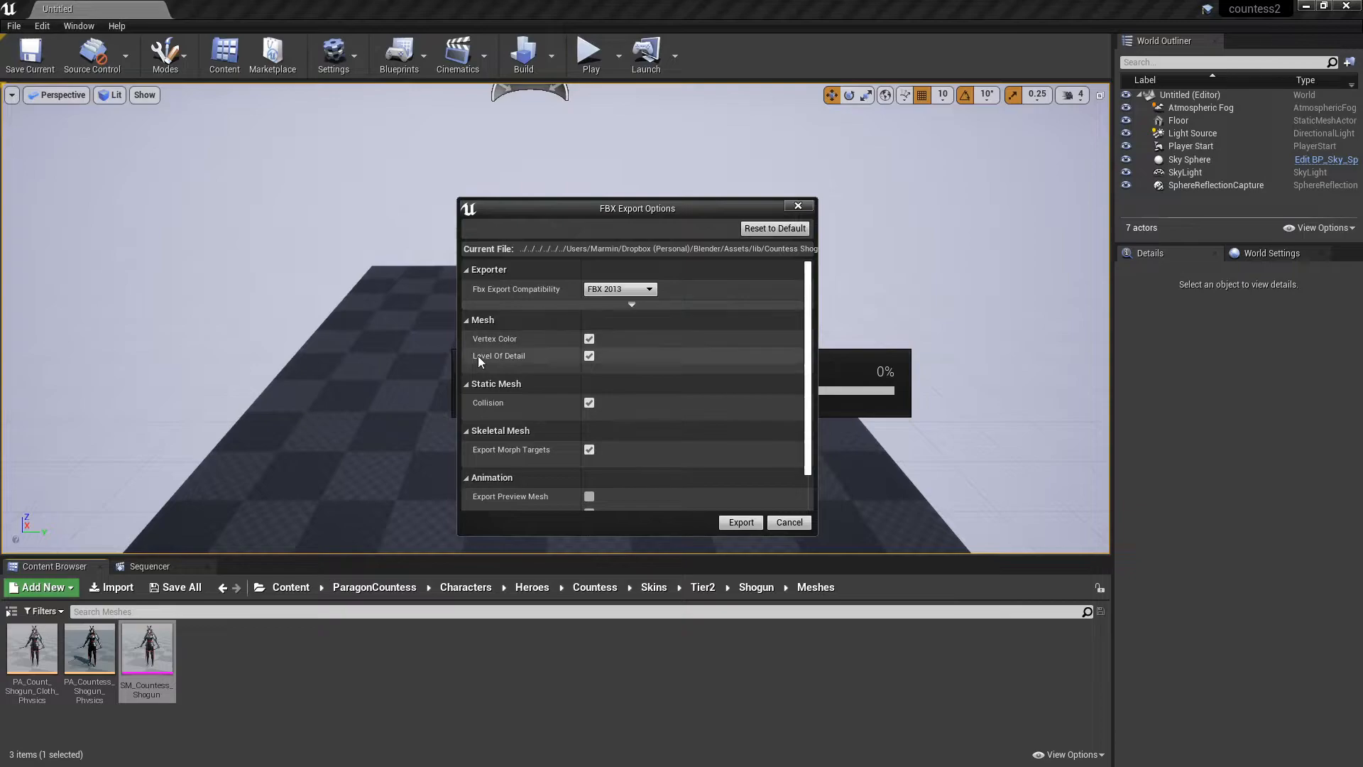
Step: Export the FBX with Level Of Detail and Collision turned off
click(590, 357)
scroll(680, 374, down, 2)
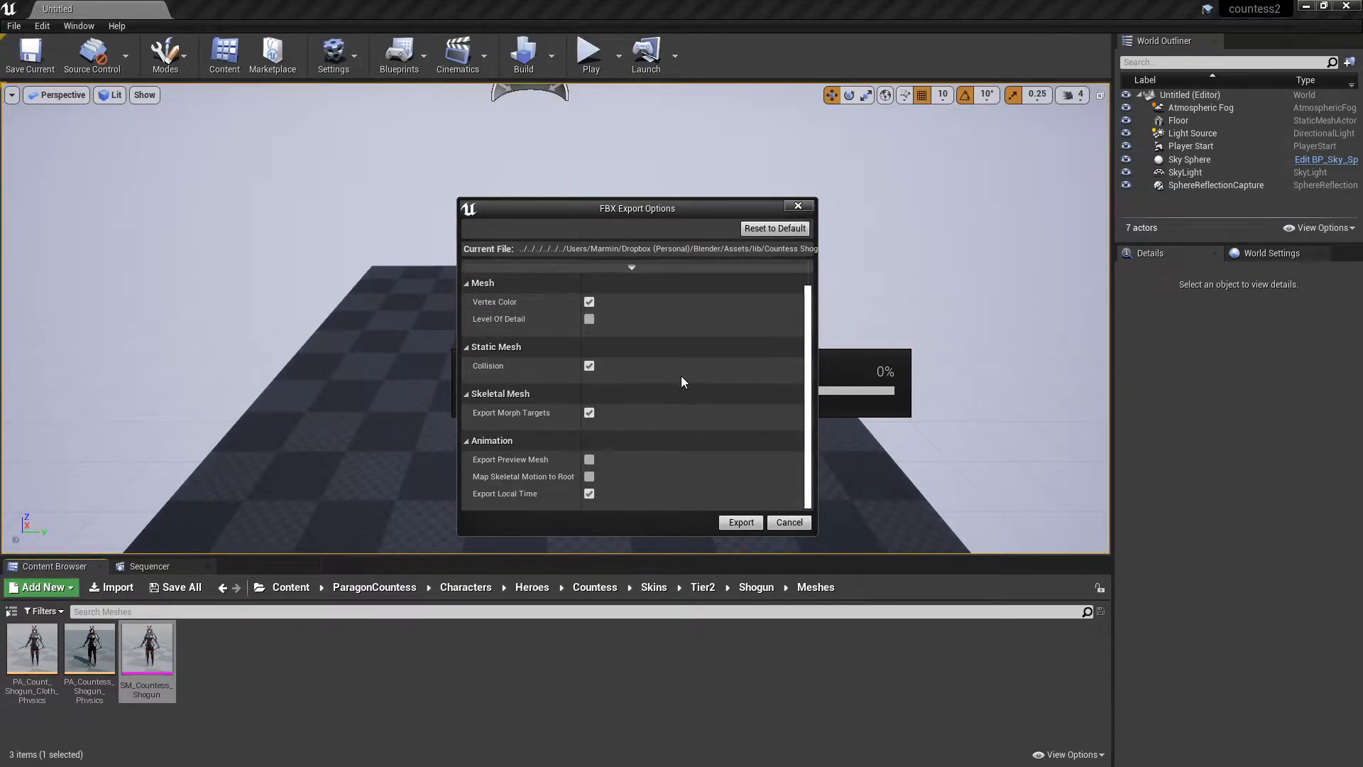
click(590, 366)
click(741, 522)
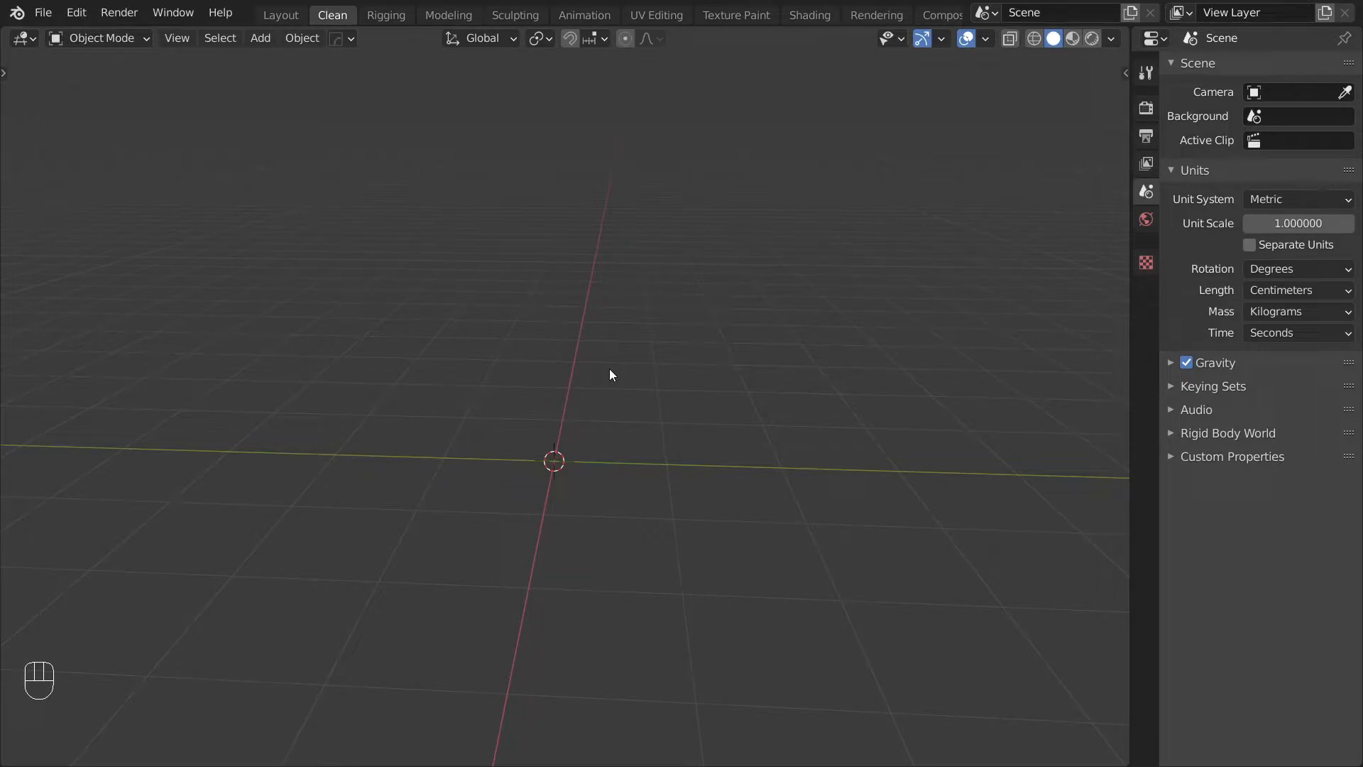
Step: Switch to Blender and set the scene's unit scale to 0.01
double_click(1276, 226)
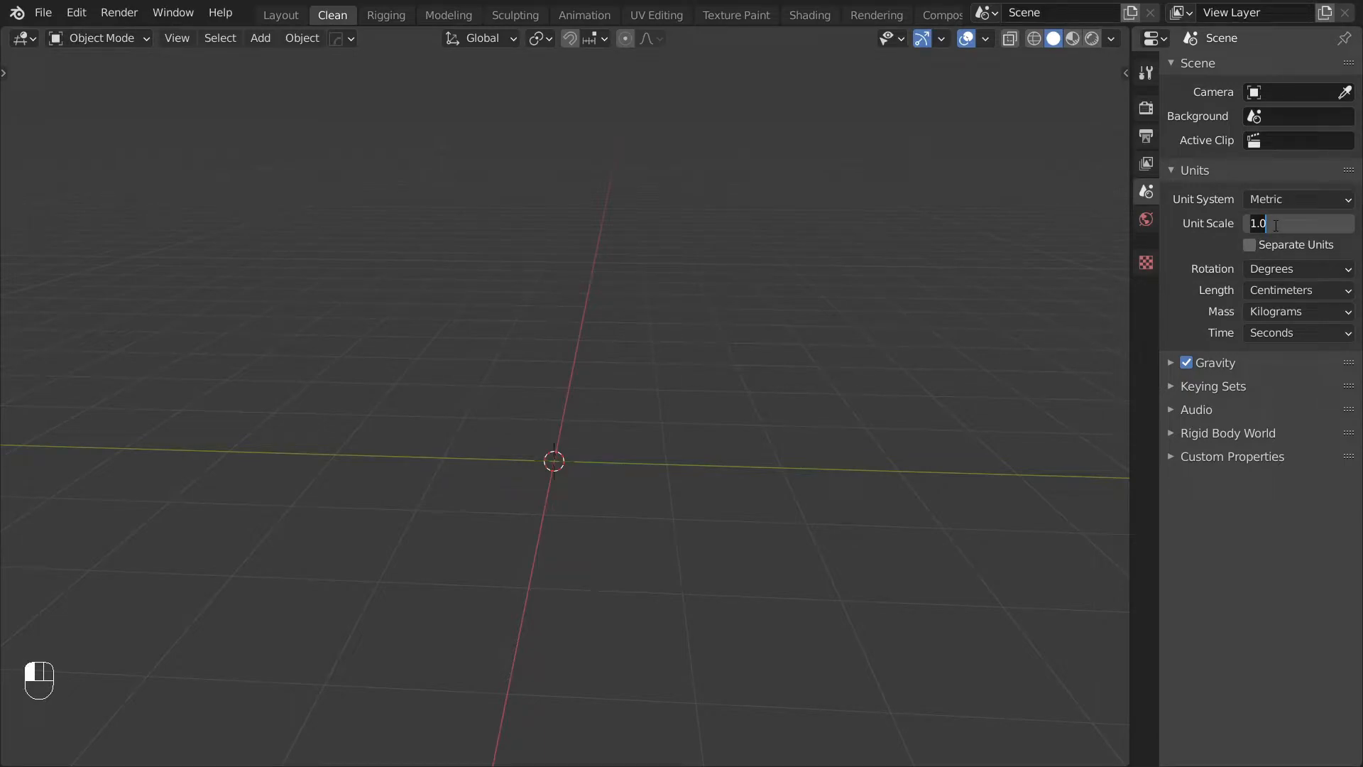
text(0.01)
key(Return)
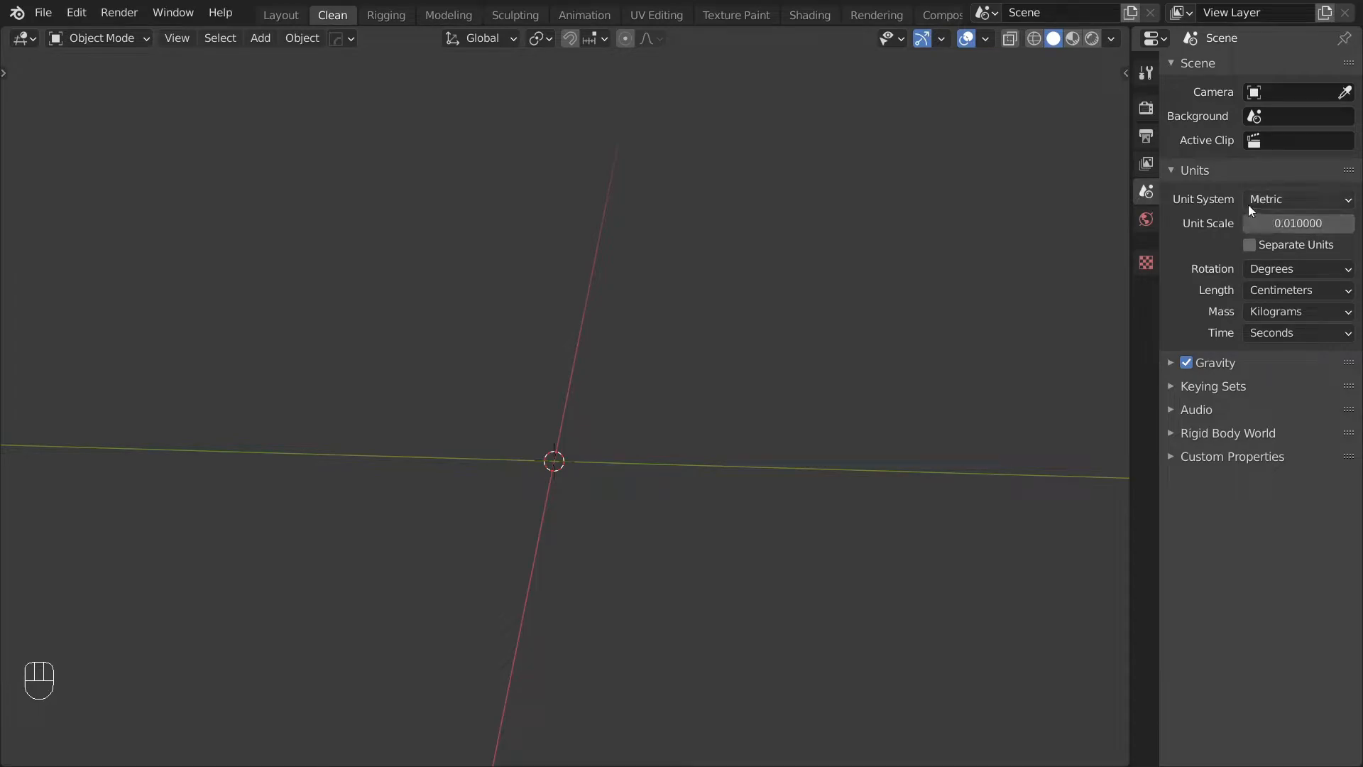
Step: Set the viewport grid scale to 0.01 so that the floor grid matches the scene units
click(985, 39)
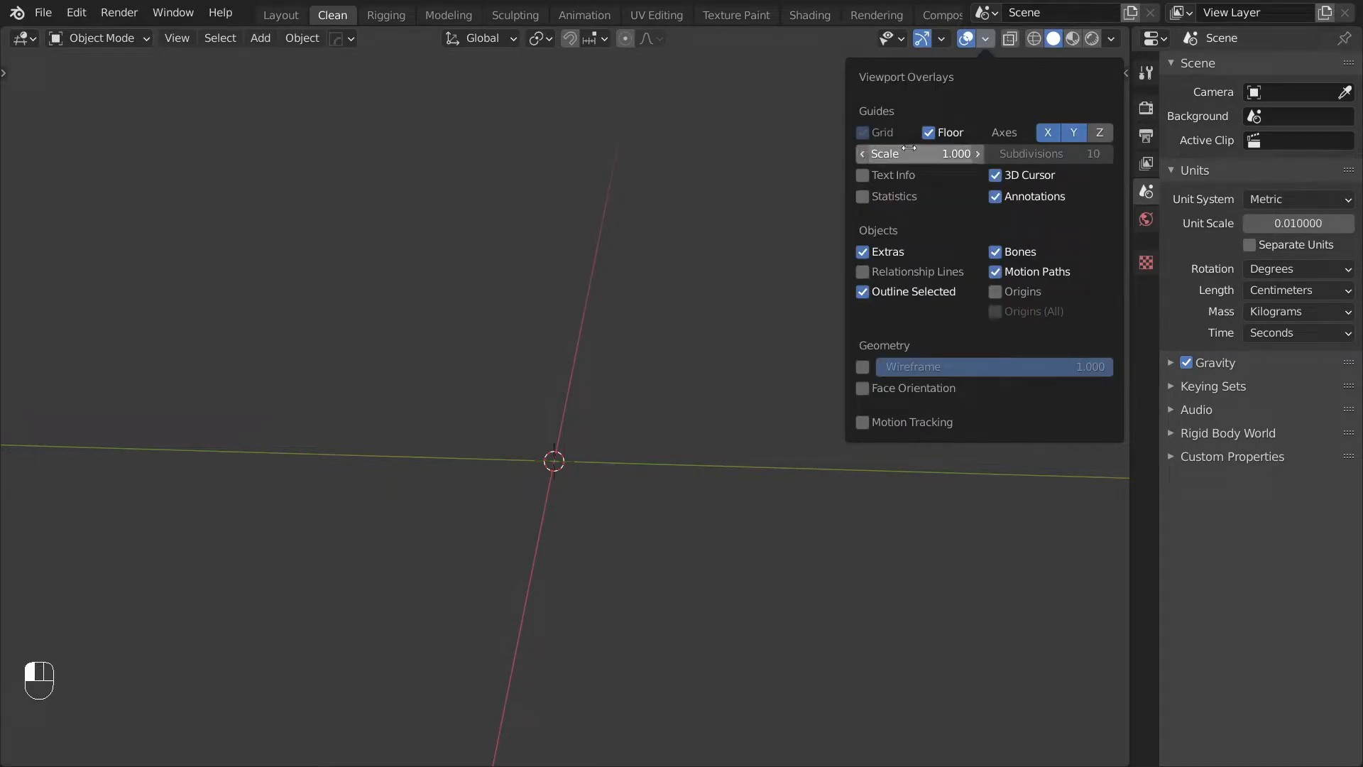
click(953, 155)
text(0.01)
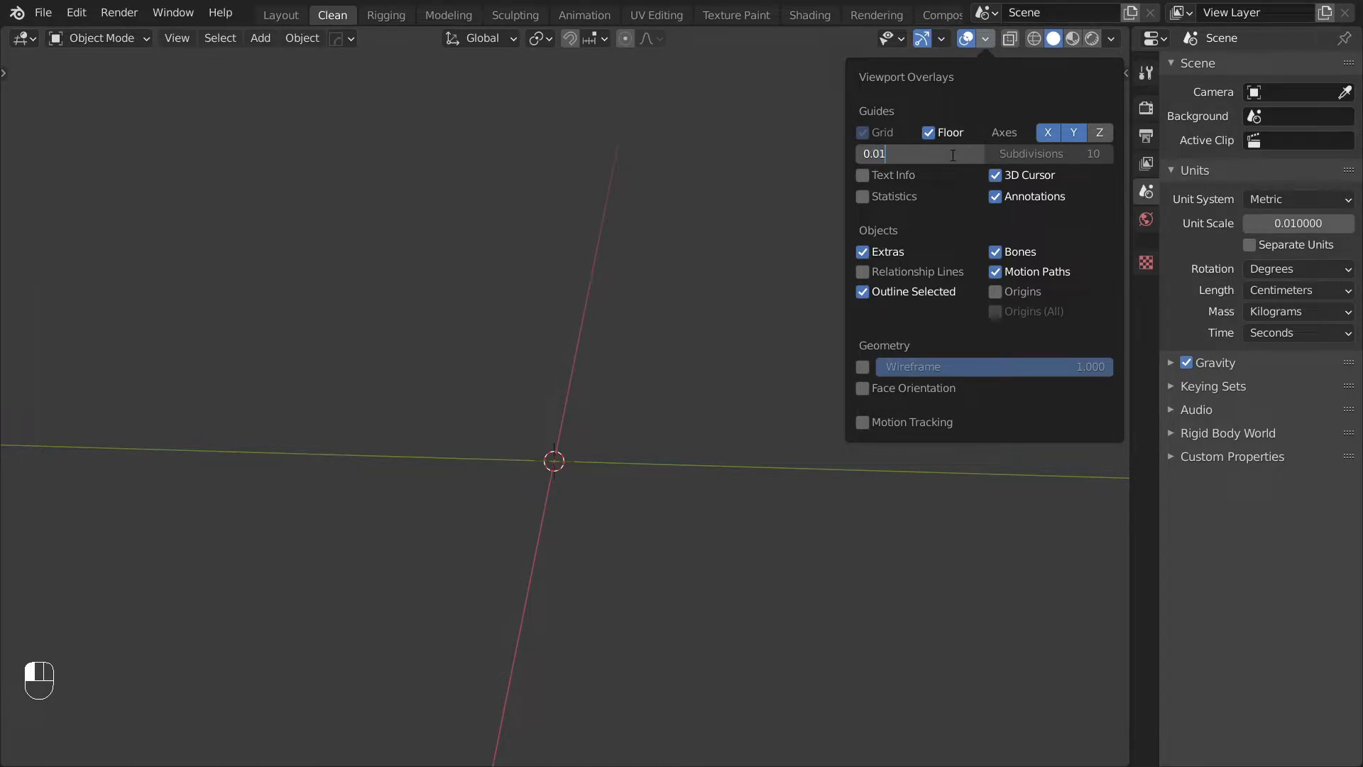
key(Return)
middle_drag(666, 348, 582, 387)
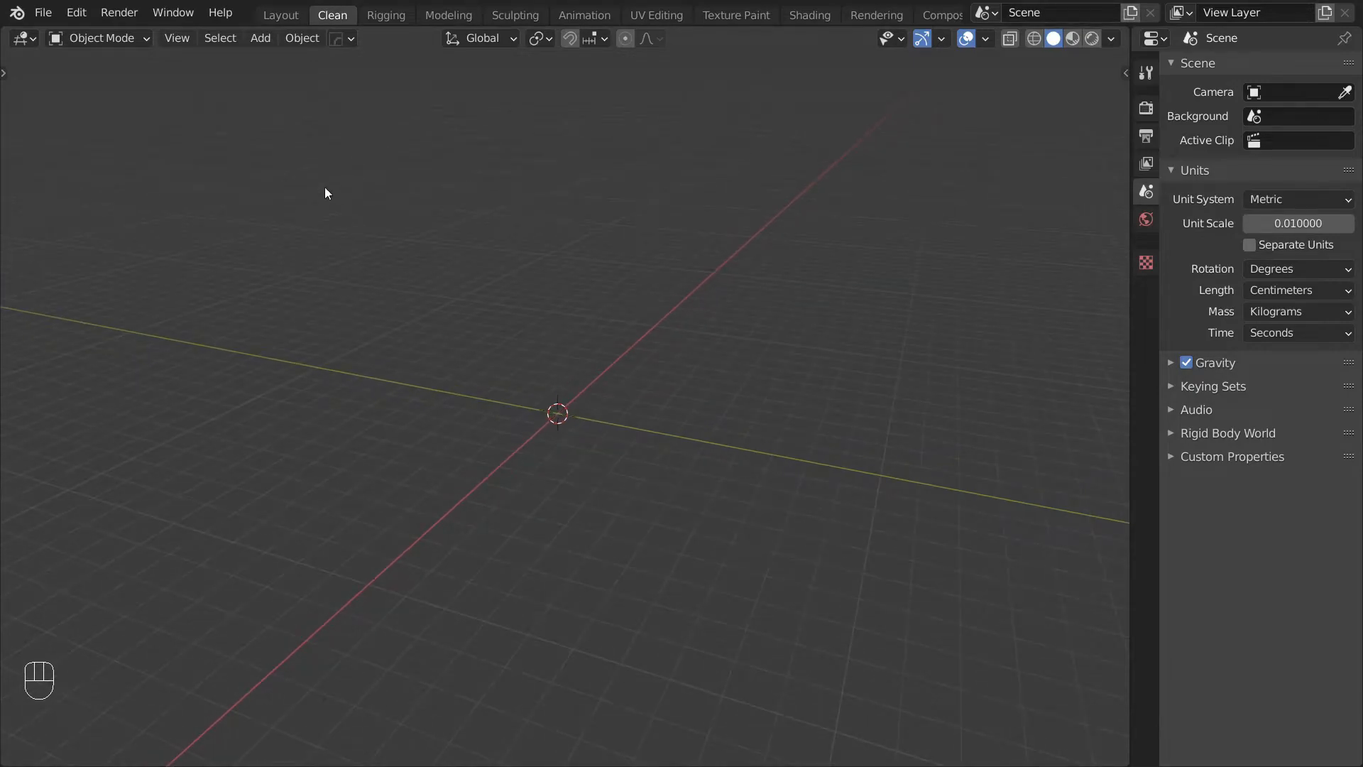
Step: Import SM_Countess_Shogun.FBX from the Countess Shogun export folder with Animation turned off
click(43, 12)
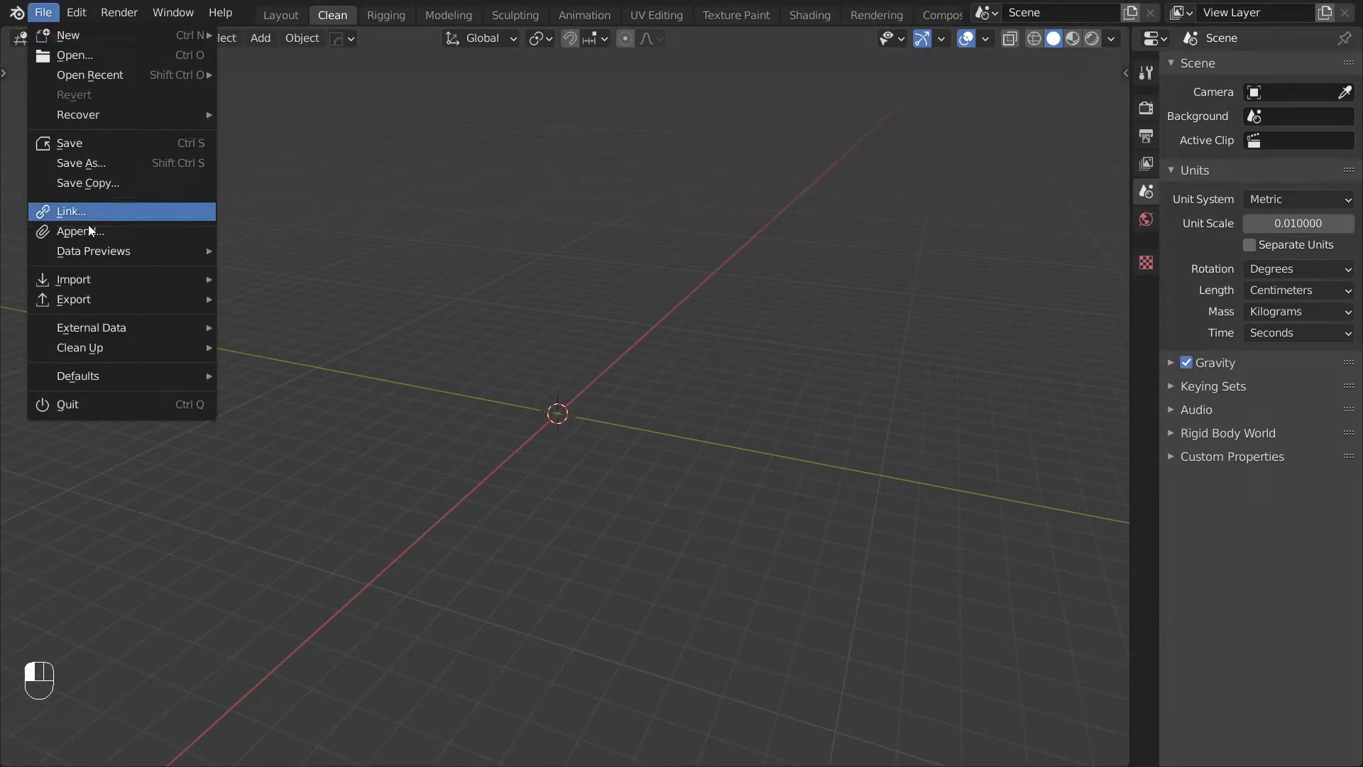
mouse_move(105, 281)
click(289, 379)
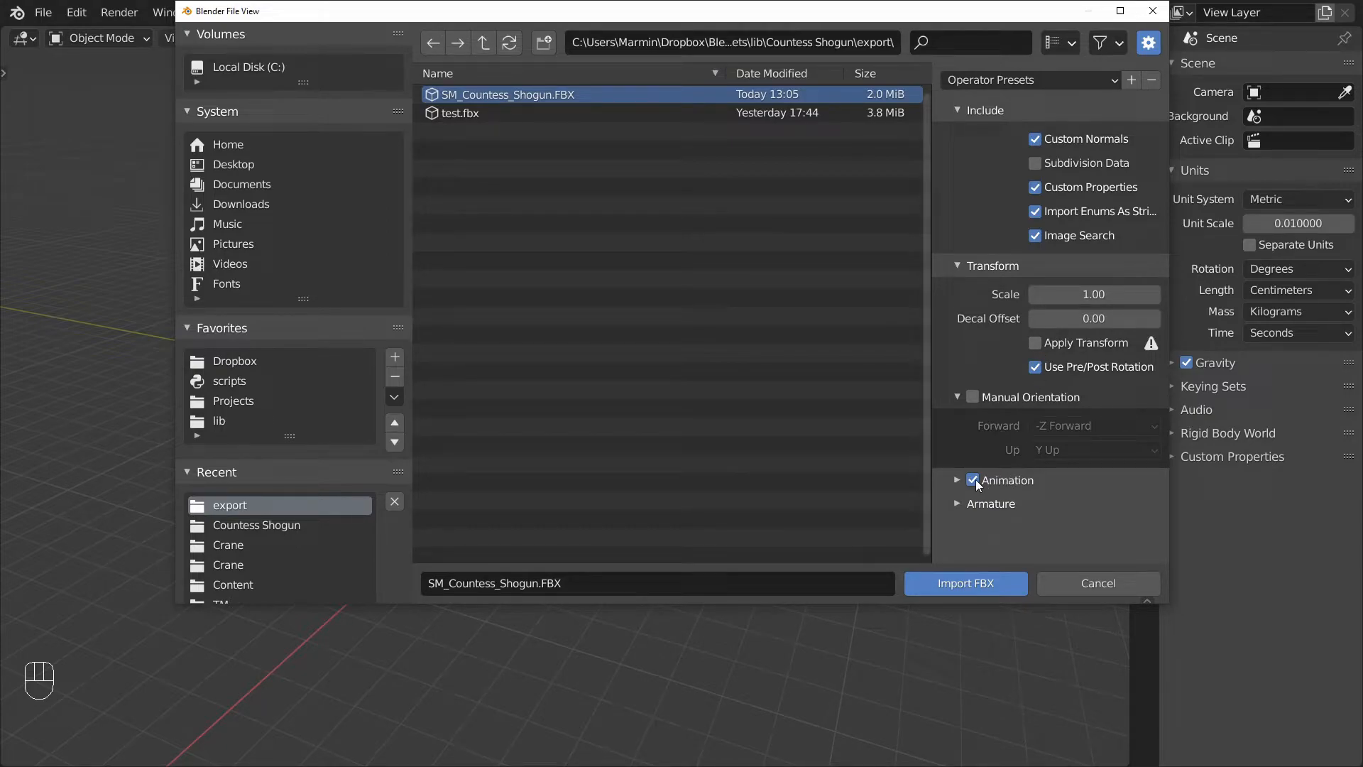
click(956, 502)
scroll(957, 498, down, 3)
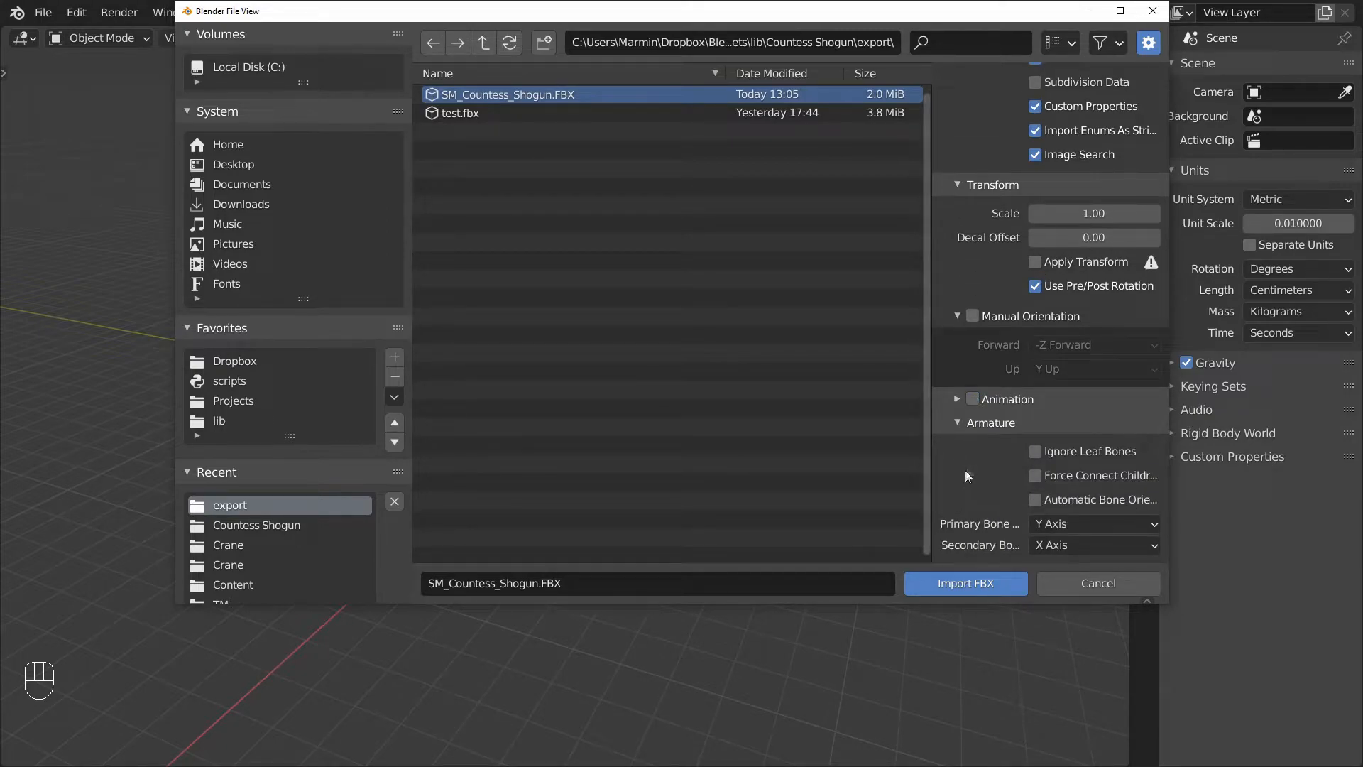
click(952, 584)
scroll(668, 349, down, 10)
middle_drag(472, 228, 740, 203)
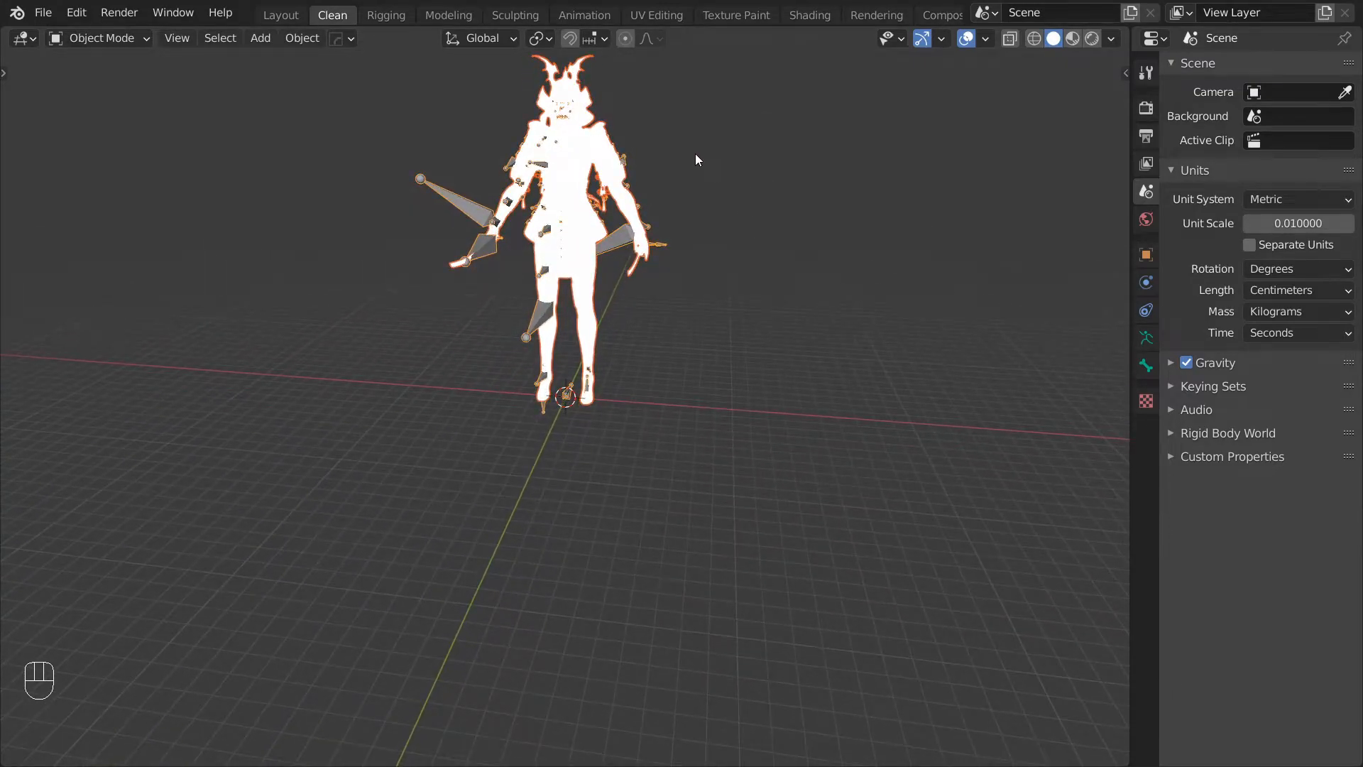
shift+middle_drag(655, 180, 680, 357)
scroll(654, 439, up, 3)
scroll(672, 419, down, 2)
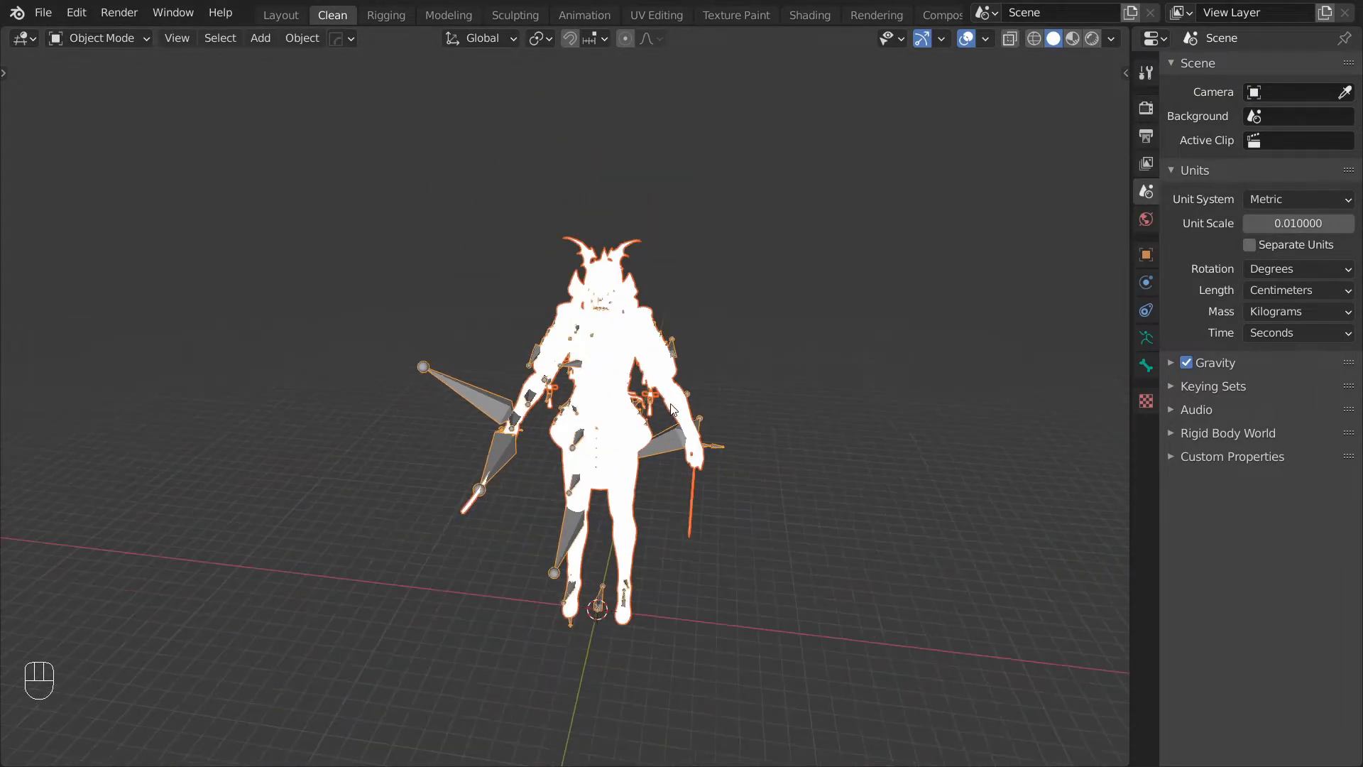
Step: Set the viewport's clip end distance to 10000 cm
scroll(672, 408, down, 4)
scroll(667, 402, up, 4)
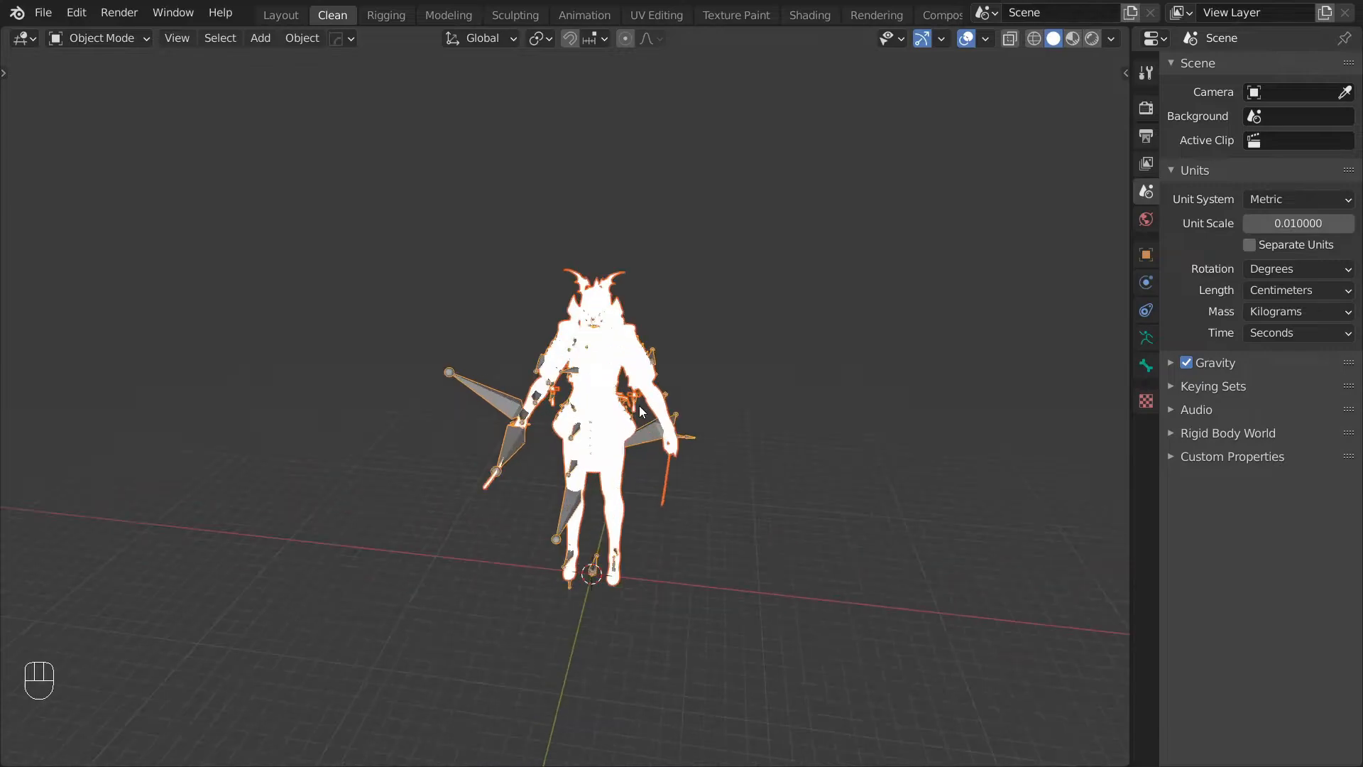
click(1126, 73)
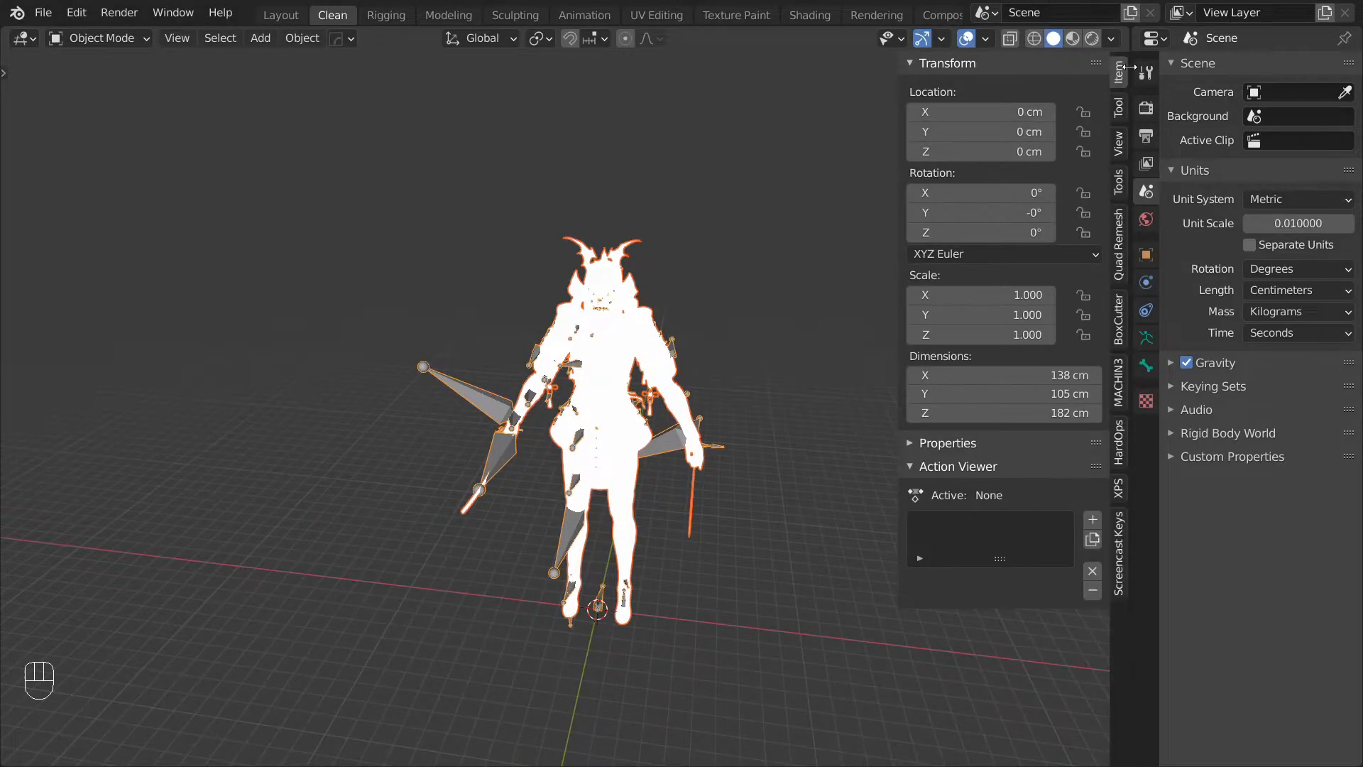
click(1120, 145)
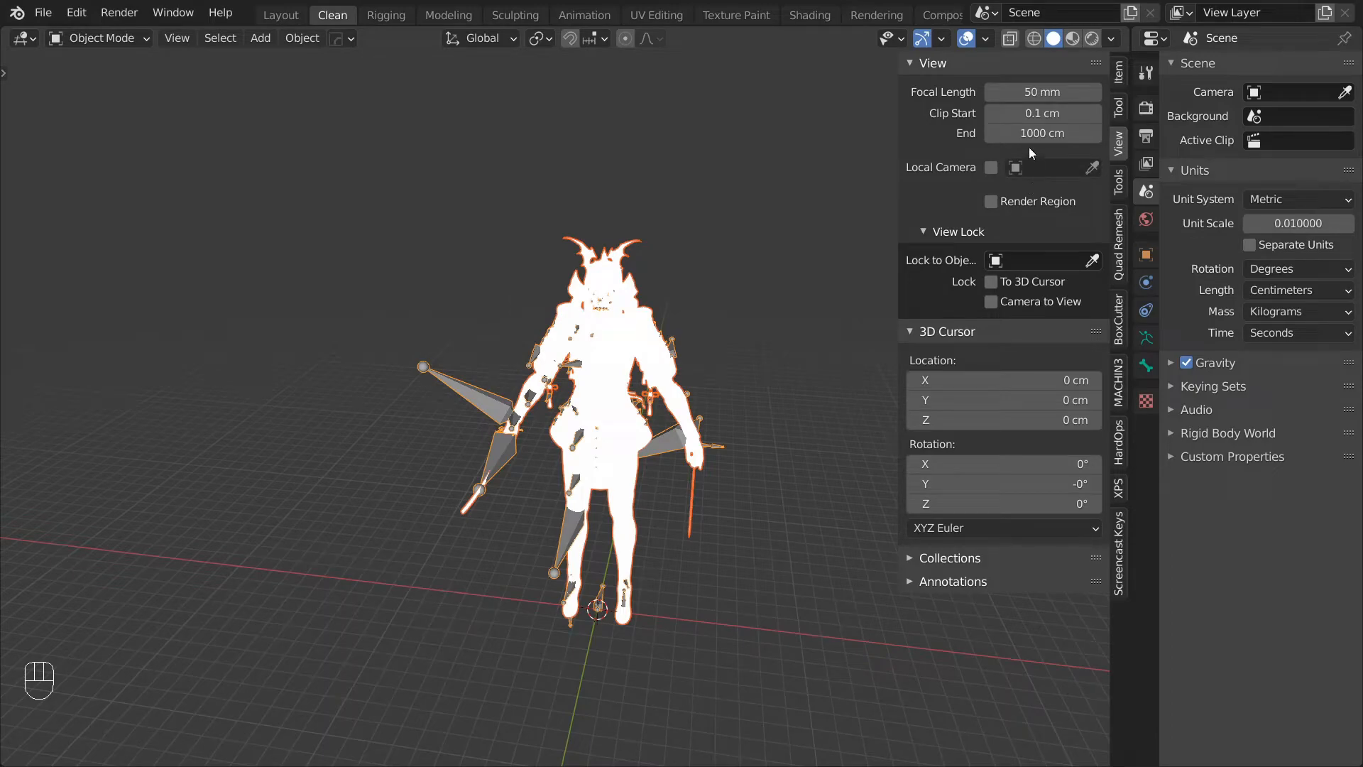
click(1026, 134)
click(1011, 133)
text(0)
key(Return)
middle_drag(604, 323, 637, 284)
scroll(637, 282, up, 8)
scroll(637, 282, down, 10)
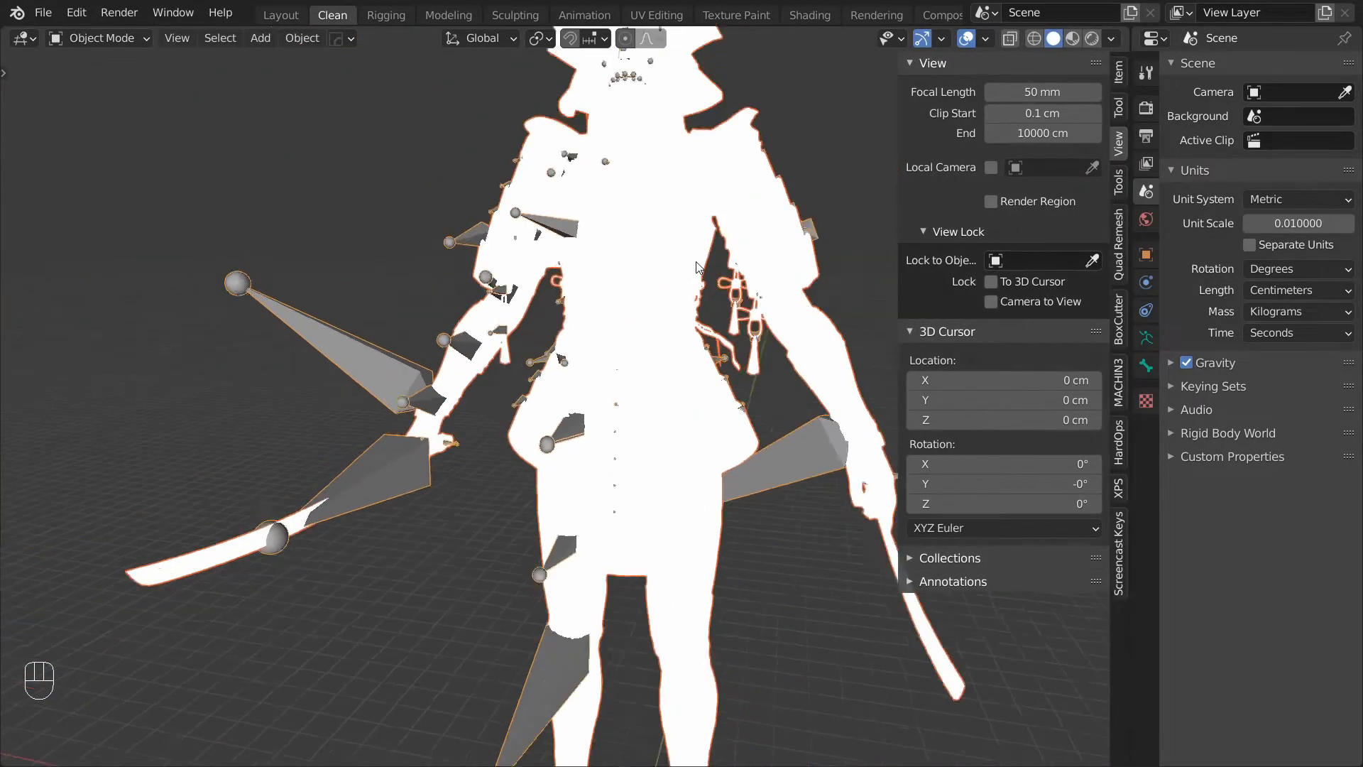
Step: Switch the solid viewport shading to Studio lighting with Material color and hide the sidebar
click(1114, 38)
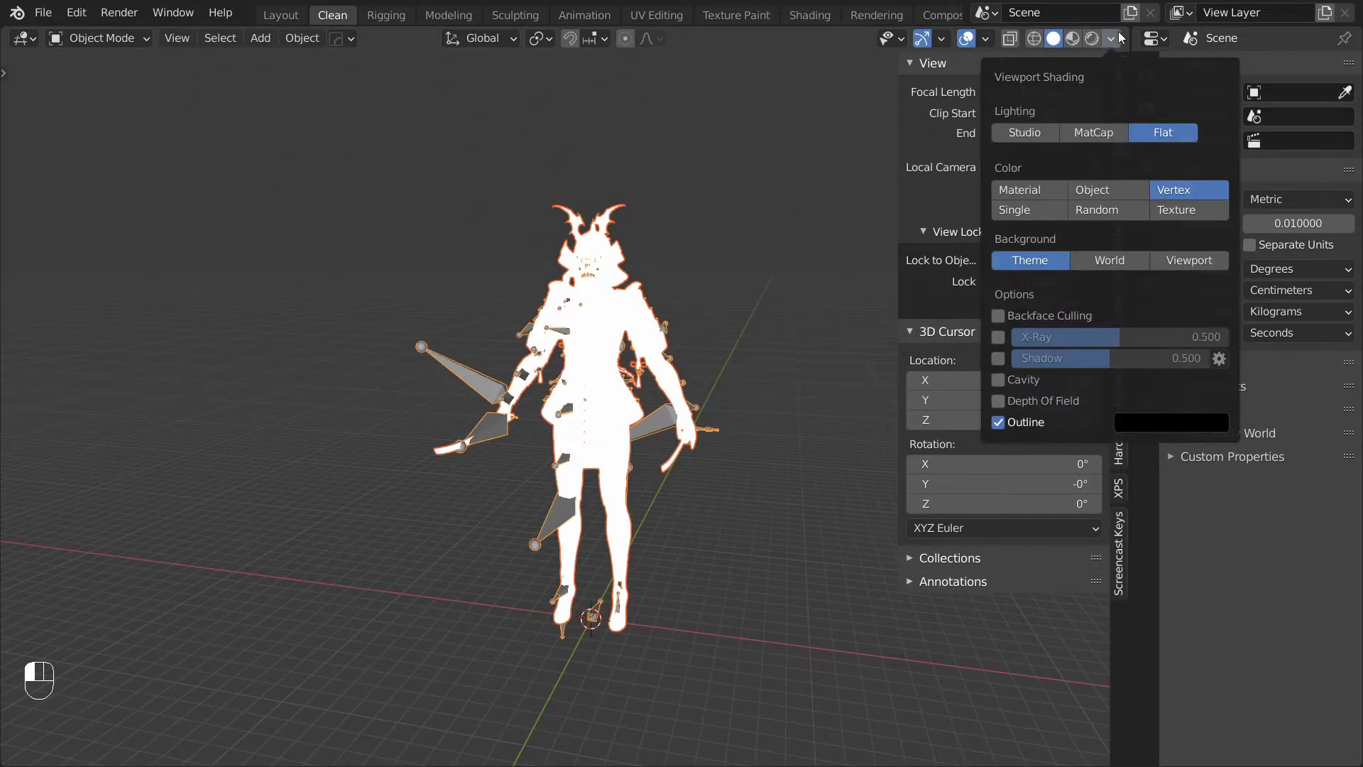
click(1028, 133)
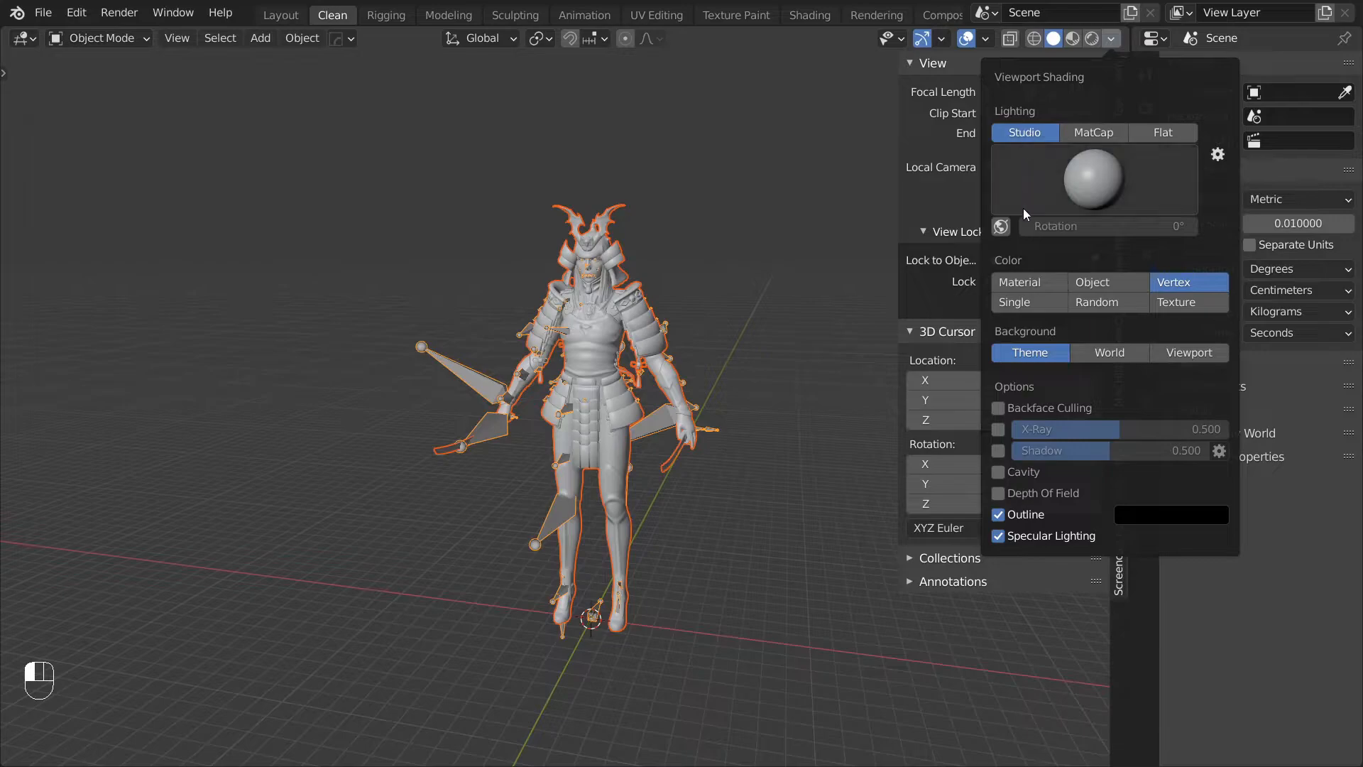
click(1011, 283)
right_click(773, 258)
scroll(726, 273, up, 5)
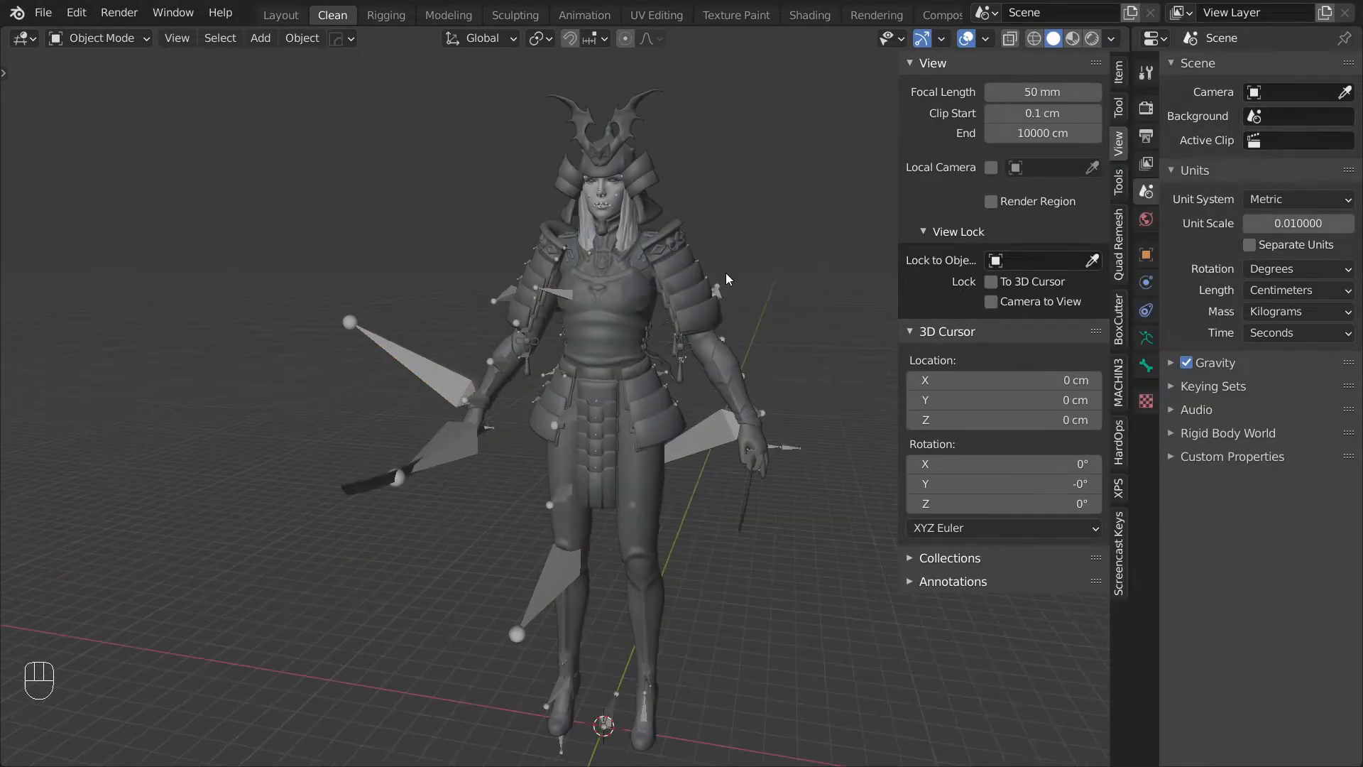
scroll(670, 274, down, 1)
shift+middle_drag(747, 241, 688, 291)
key(n)
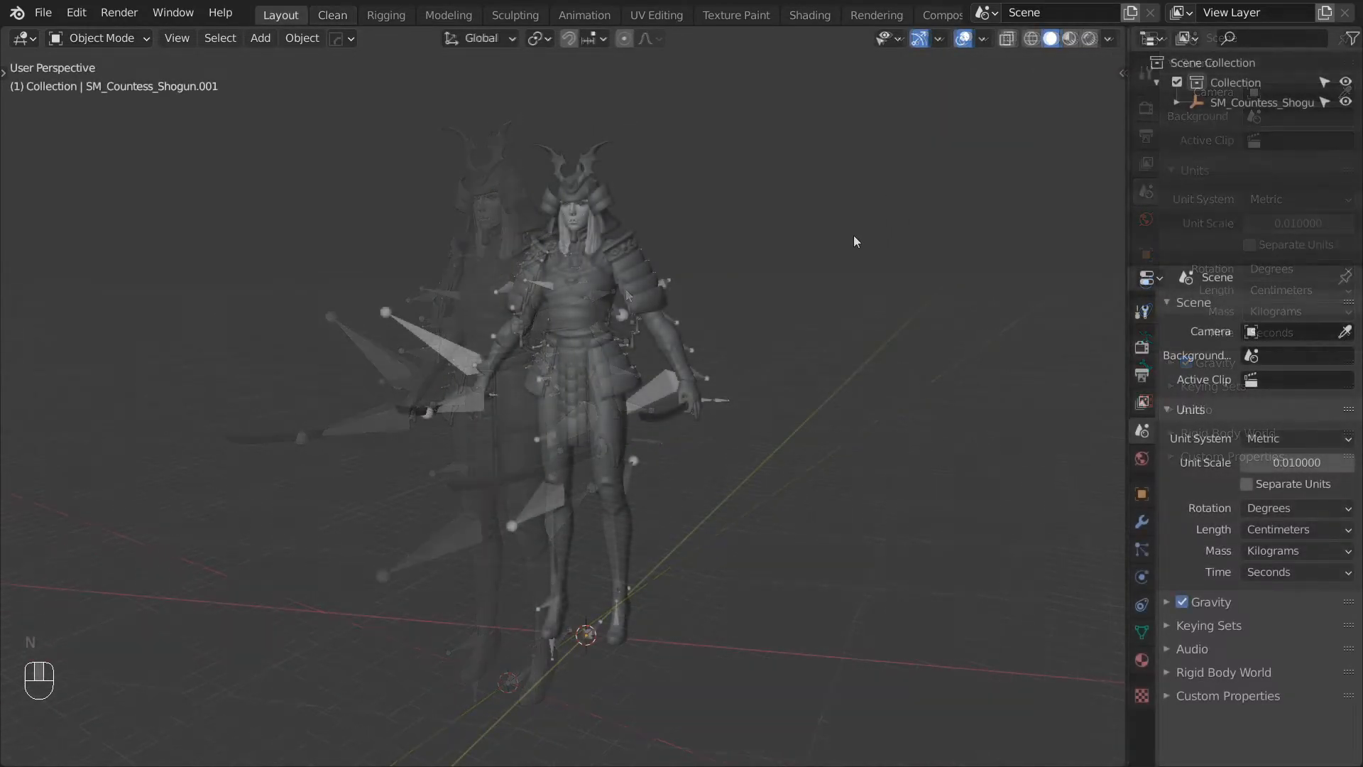
Step: Clear the parent of the root armature to detach it from the SM_Countess_Shogun empty
click(1177, 103)
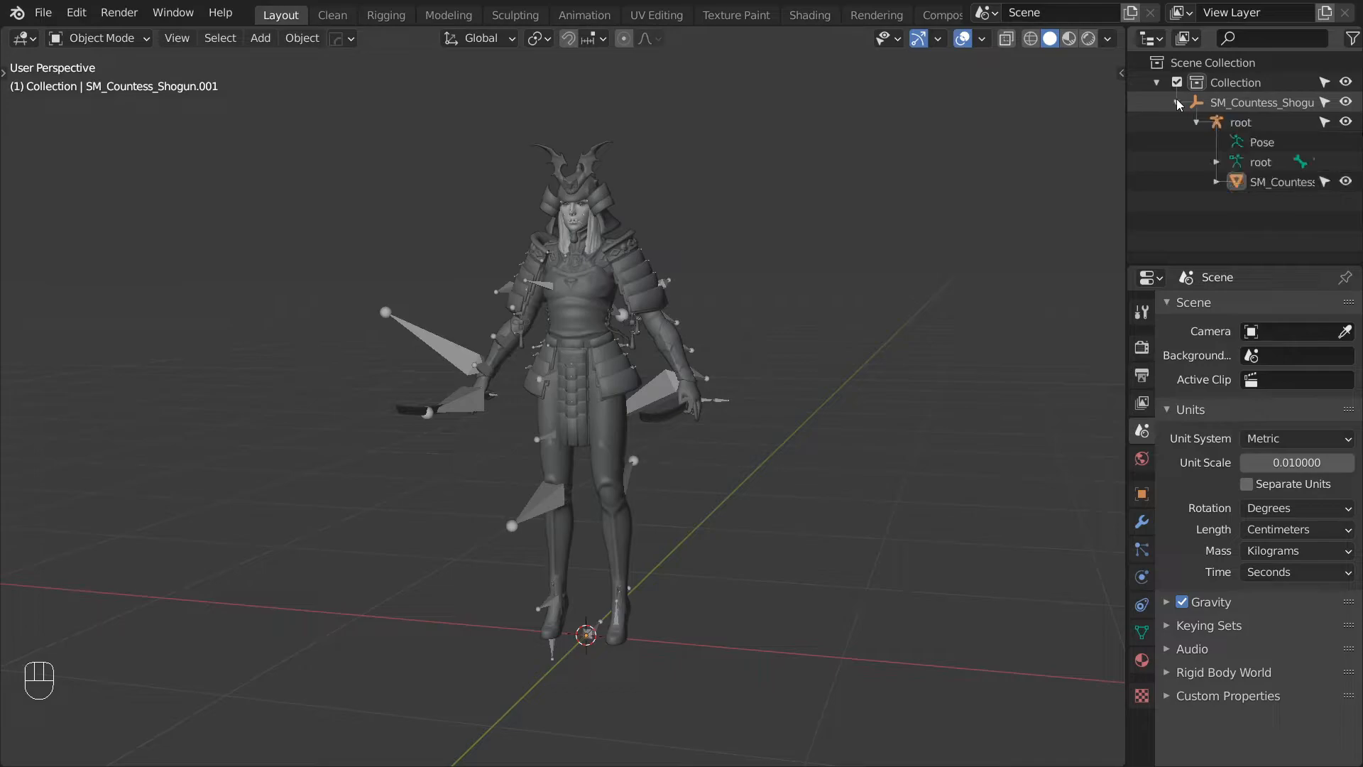
click(1237, 123)
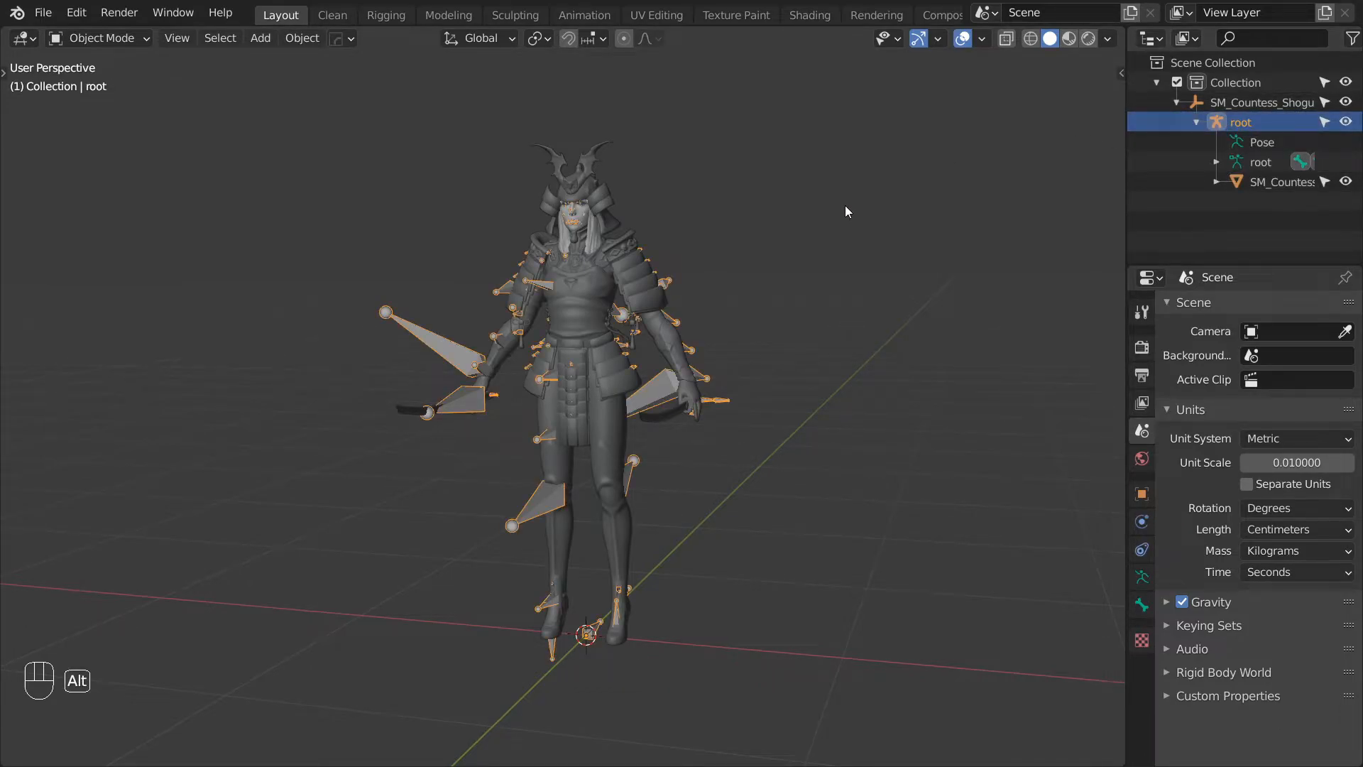
key(alt+p)
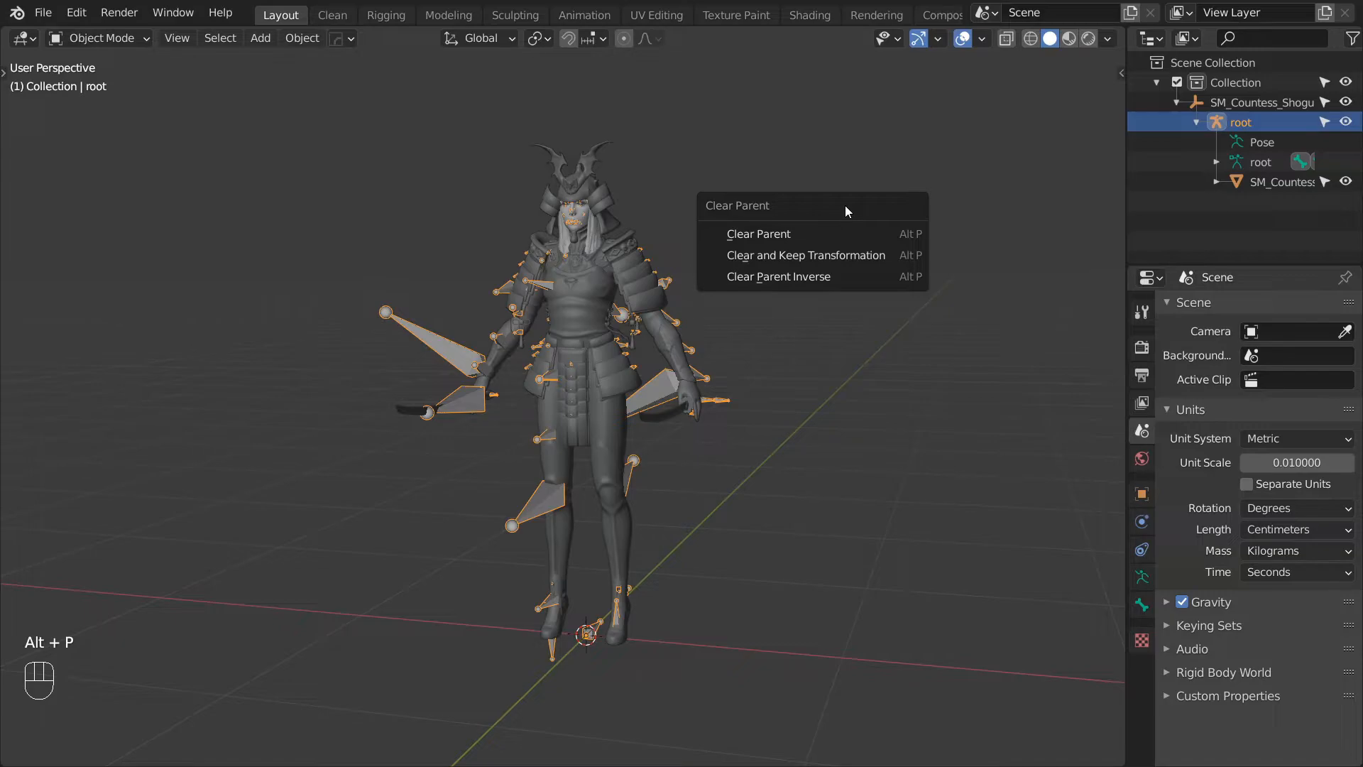
click(811, 235)
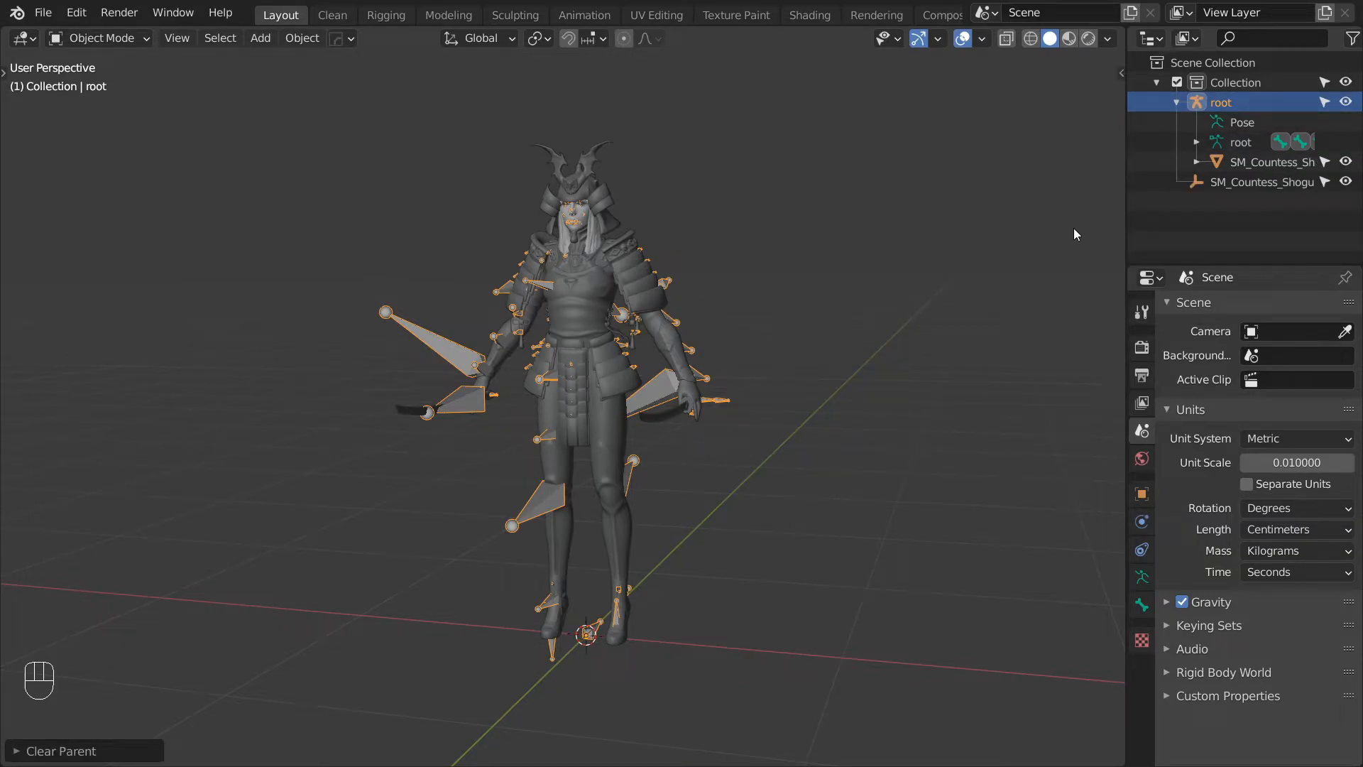
Step: Delete the leftover SM_Countess_Shogun empty from the scene collection
click(1249, 186)
right_click(1246, 183)
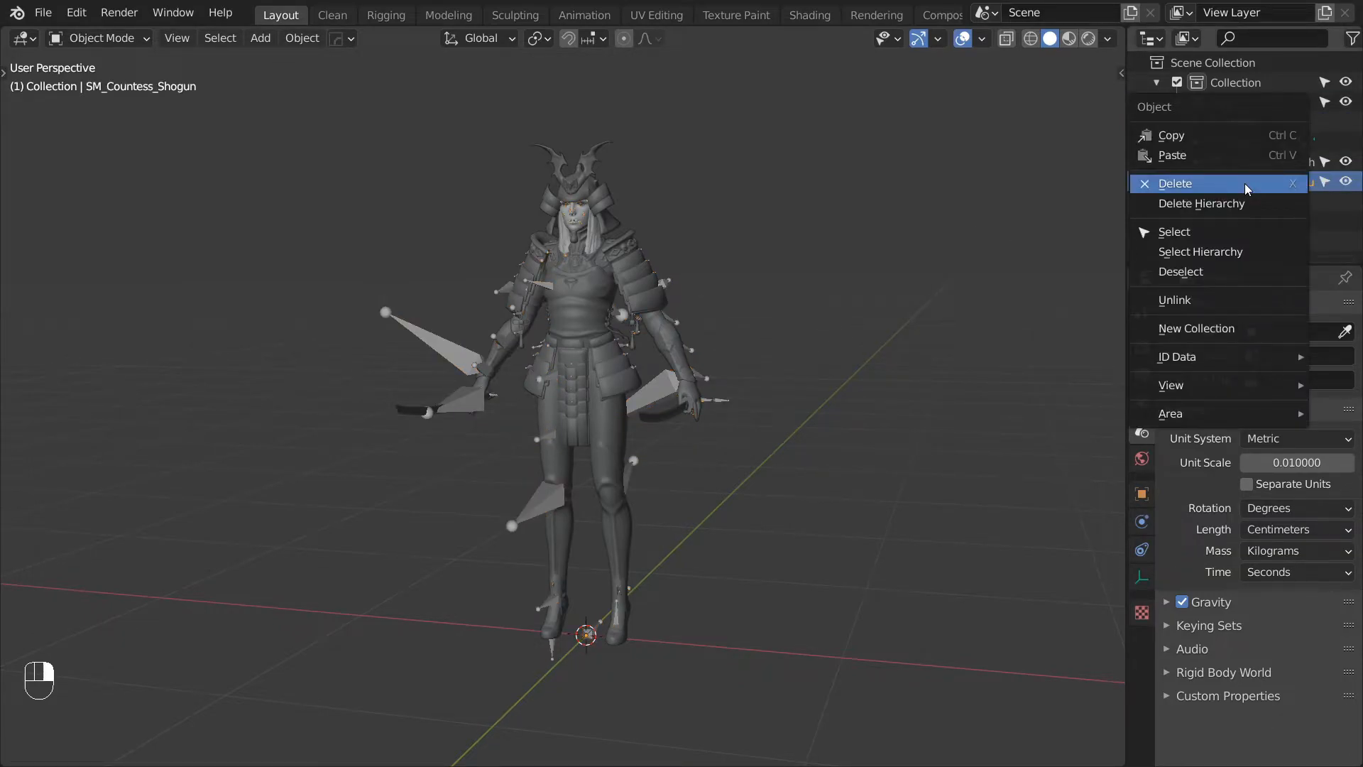
click(1219, 183)
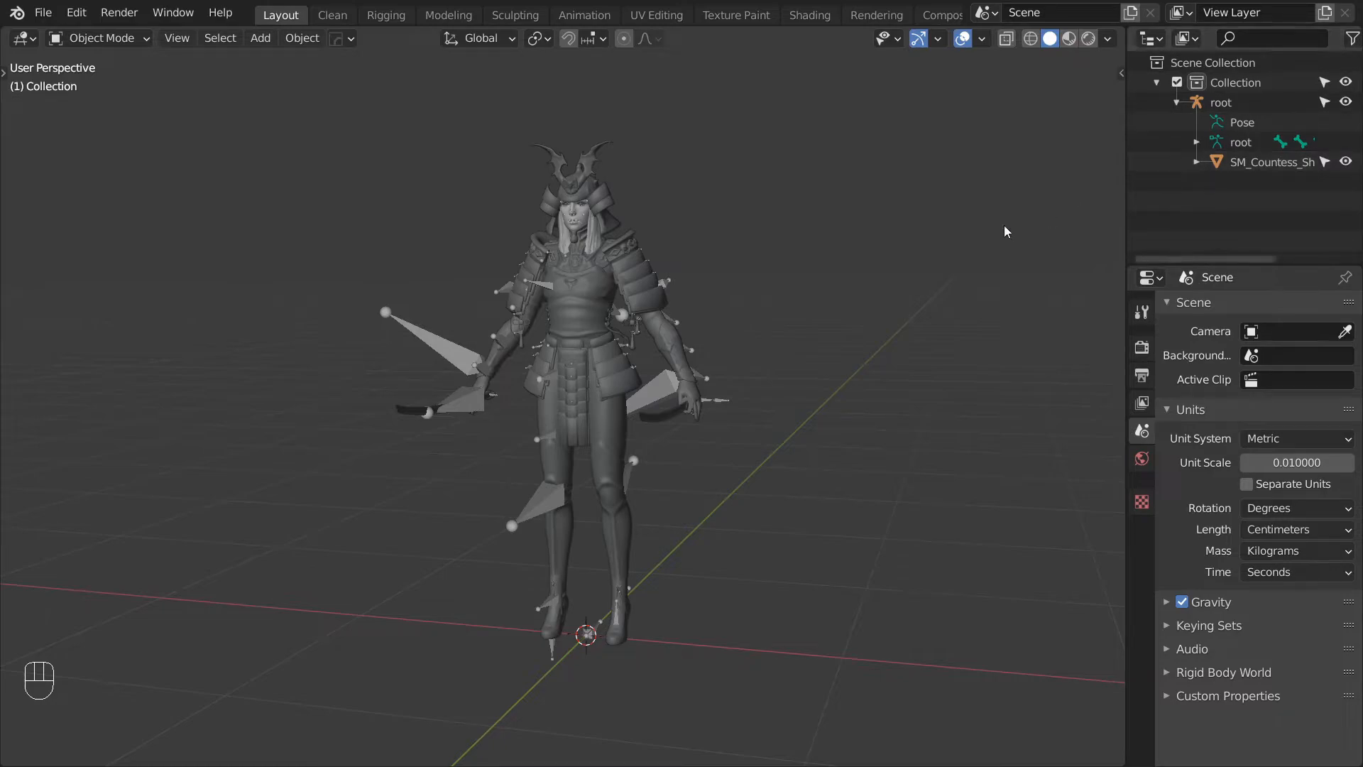
Step: Examine the orientation of the root armature's bones in Edit Mode, temporarily hiding the character mesh
key(Tab)
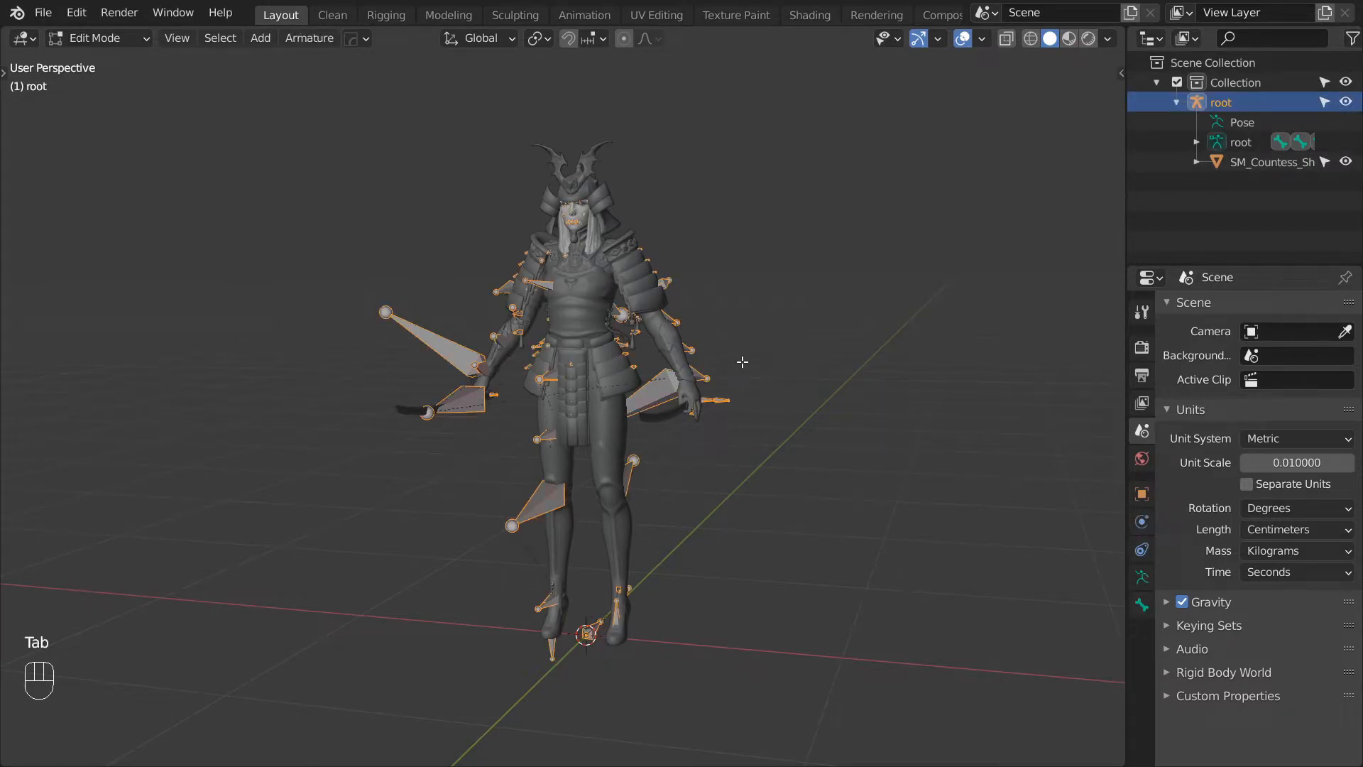
key(alt+z)
middle_drag(635, 326, 560, 266)
middle_drag(559, 266, 698, 271)
key(alt+z)
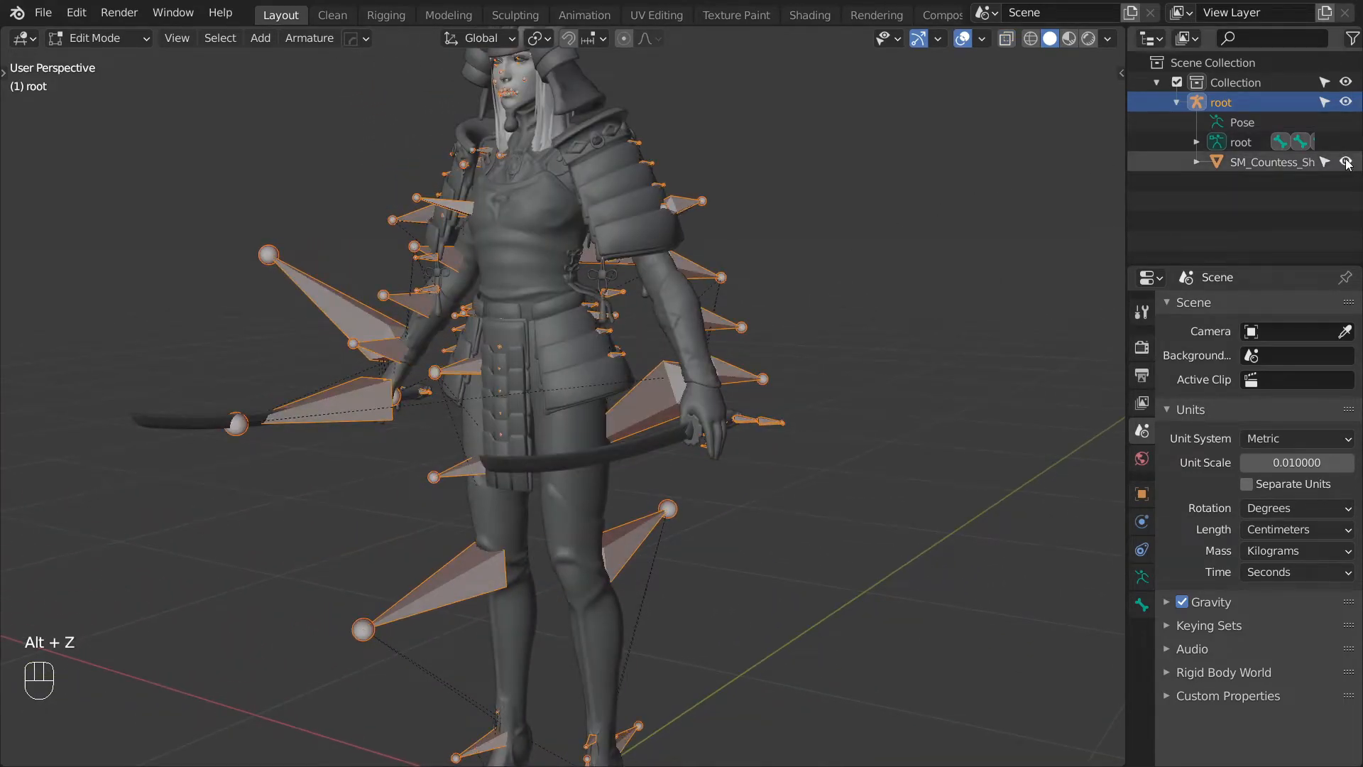
click(1345, 162)
middle_drag(828, 244, 792, 214)
scroll(850, 258, down, 2)
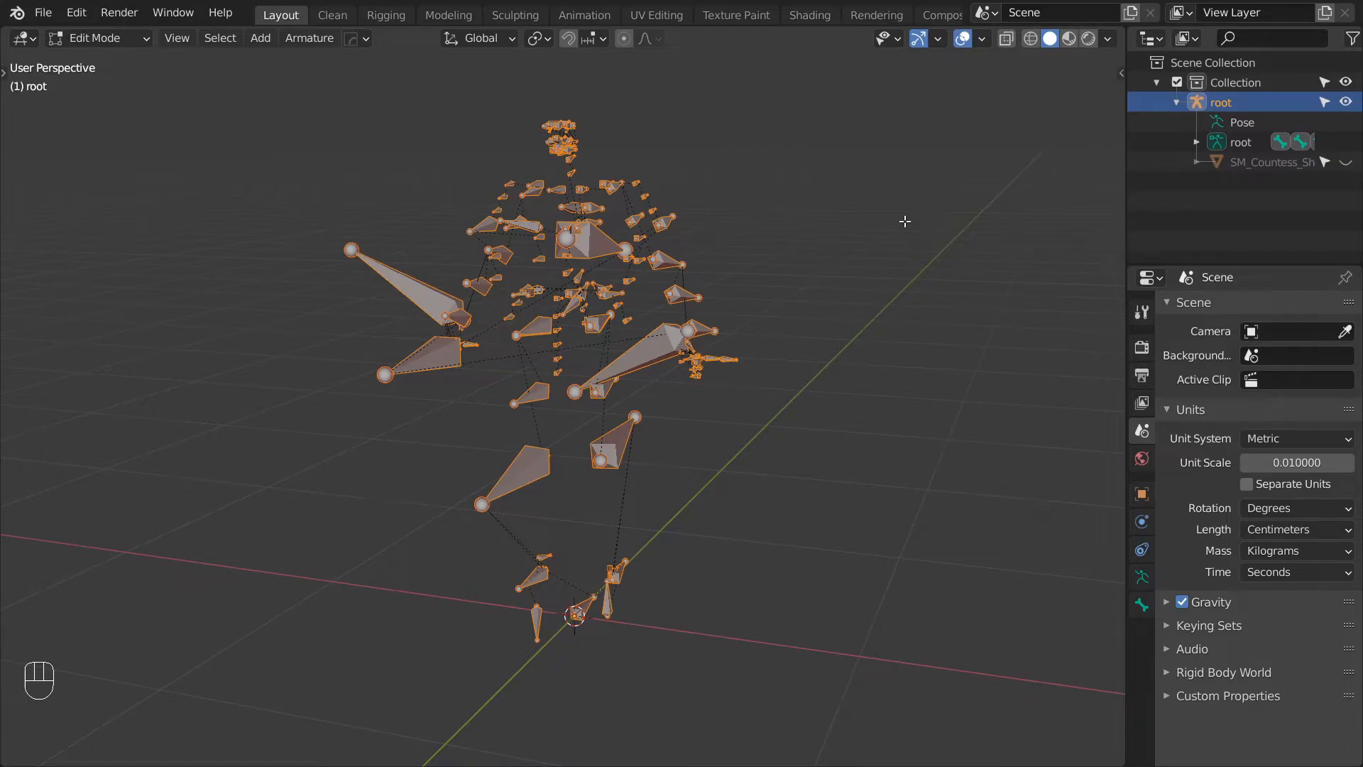
click(1345, 162)
Step: Create a new collection named temp under the Scene Collection
right_click(1221, 66)
click(1222, 67)
double_click(1231, 178)
text(te)
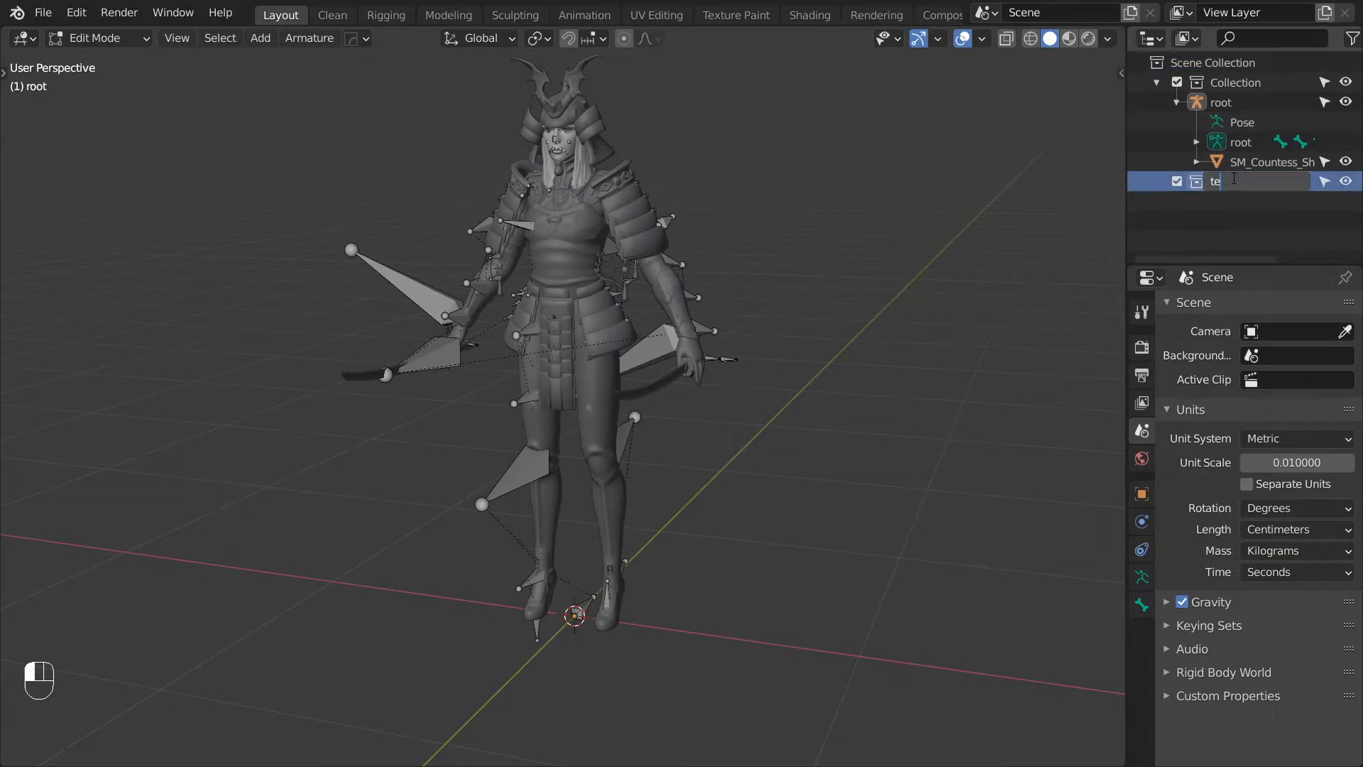
key(Return)
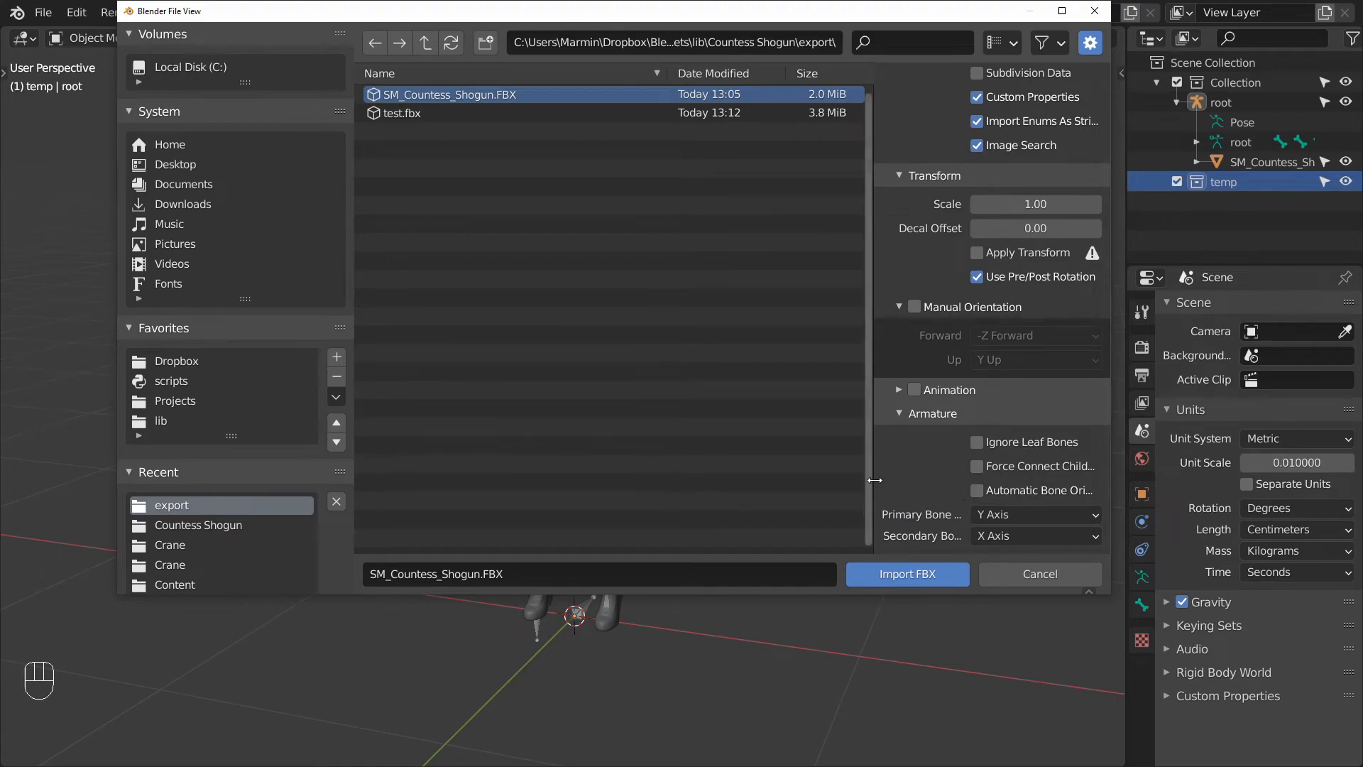
Step: Import SM_Countess_Shogun.FBX again into the temp collection with Automatic Bone Orientation turned on
drag(872, 483, 751, 483)
click(939, 492)
click(926, 571)
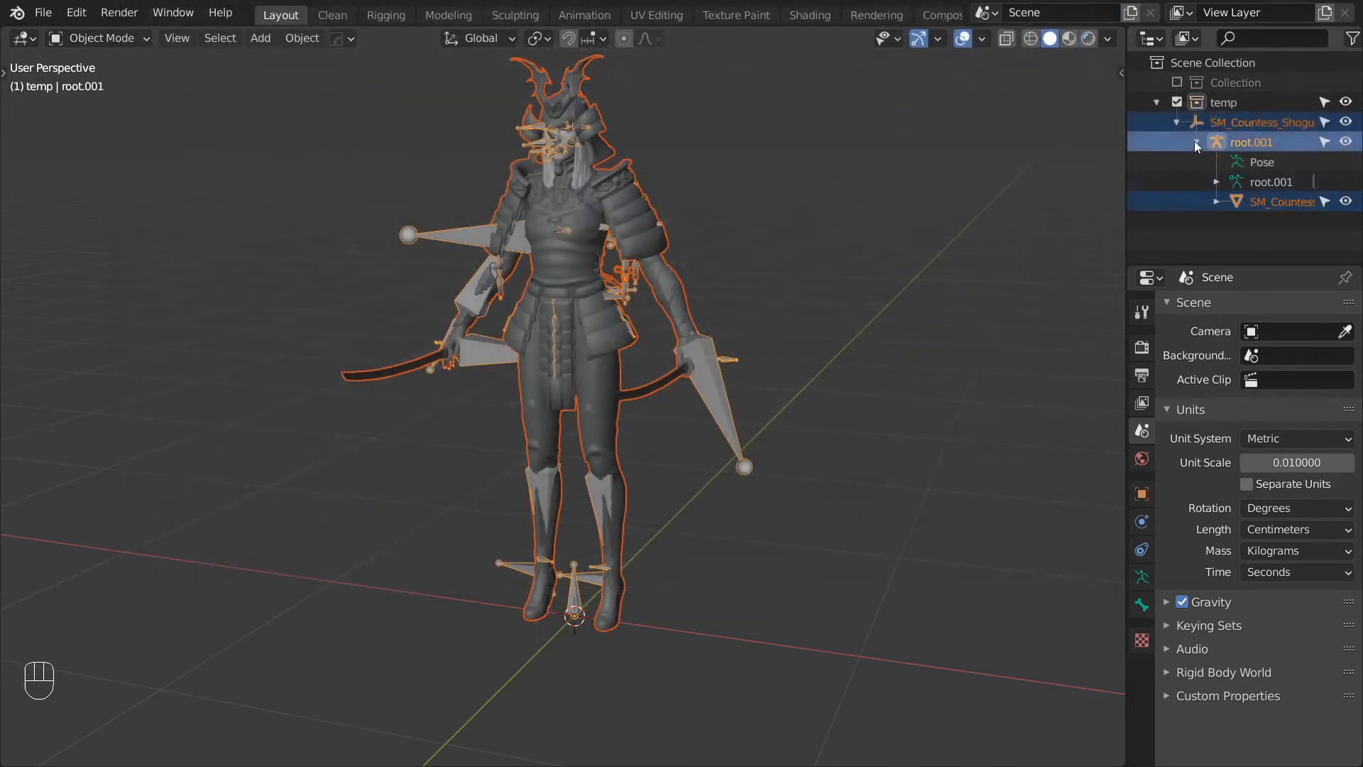
Step: Delete the empty and the mesh from the temp collection, keeping only the root.001 armature
click(1250, 123)
ctrl+click(1273, 204)
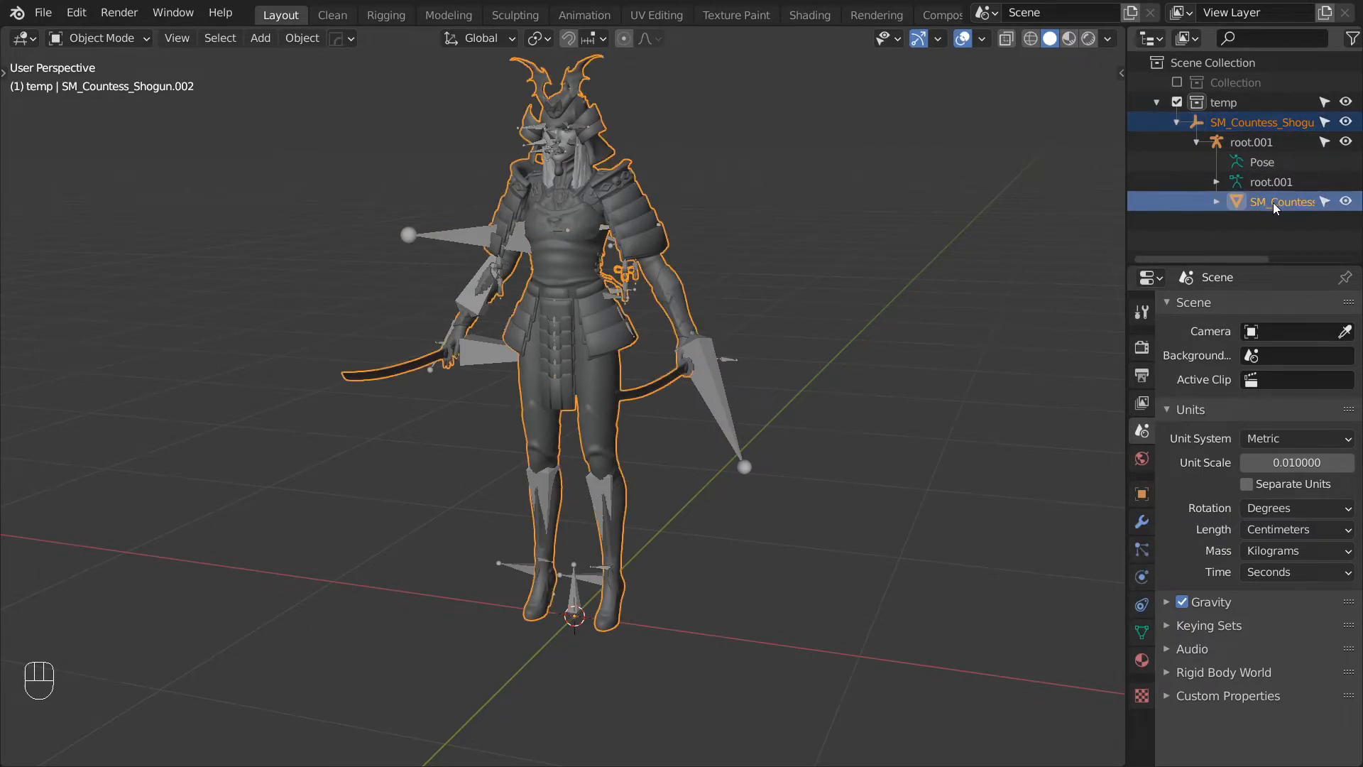
right_click(1274, 204)
click(1251, 207)
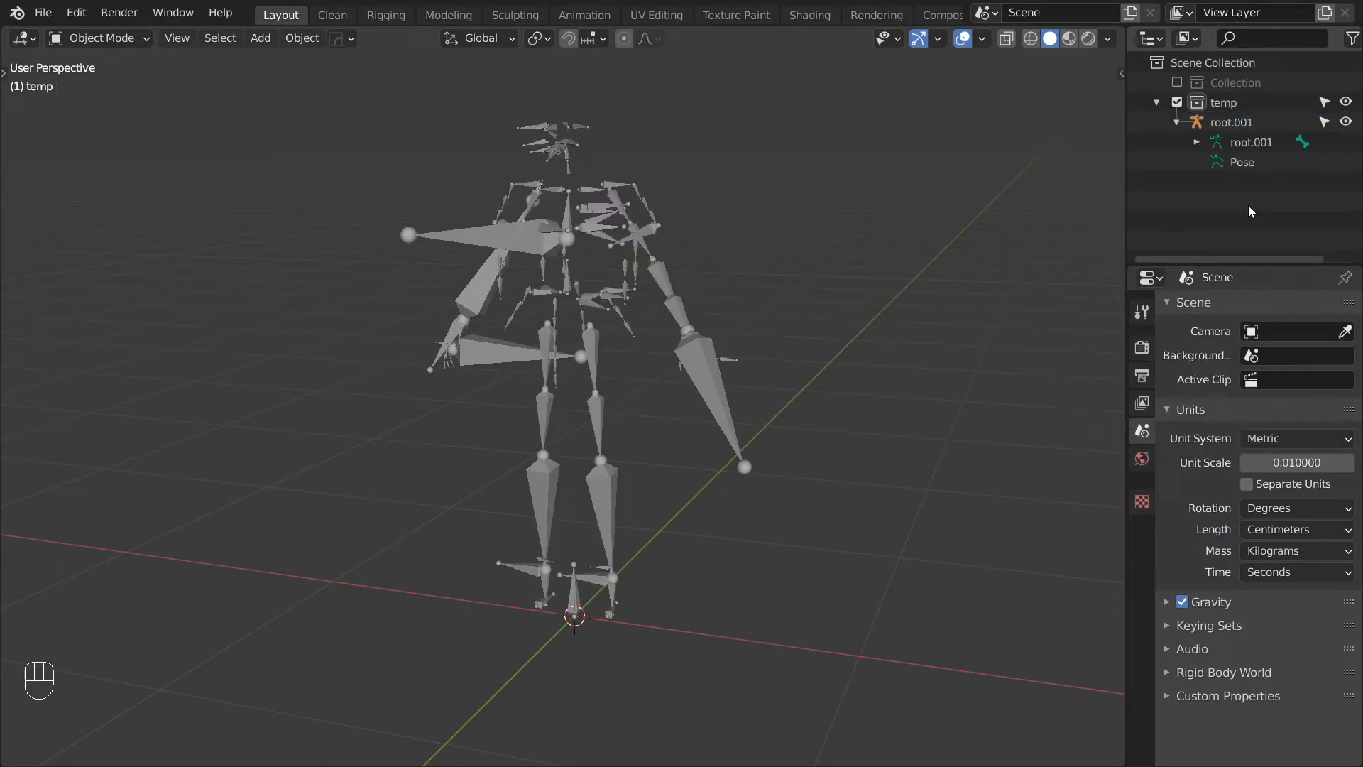
Step: Select the root.001 armature, enter Edit Mode on it and display its bone names
shift+middle_drag(527, 242, 652, 288)
middle_drag(652, 289, 782, 362)
click(657, 345)
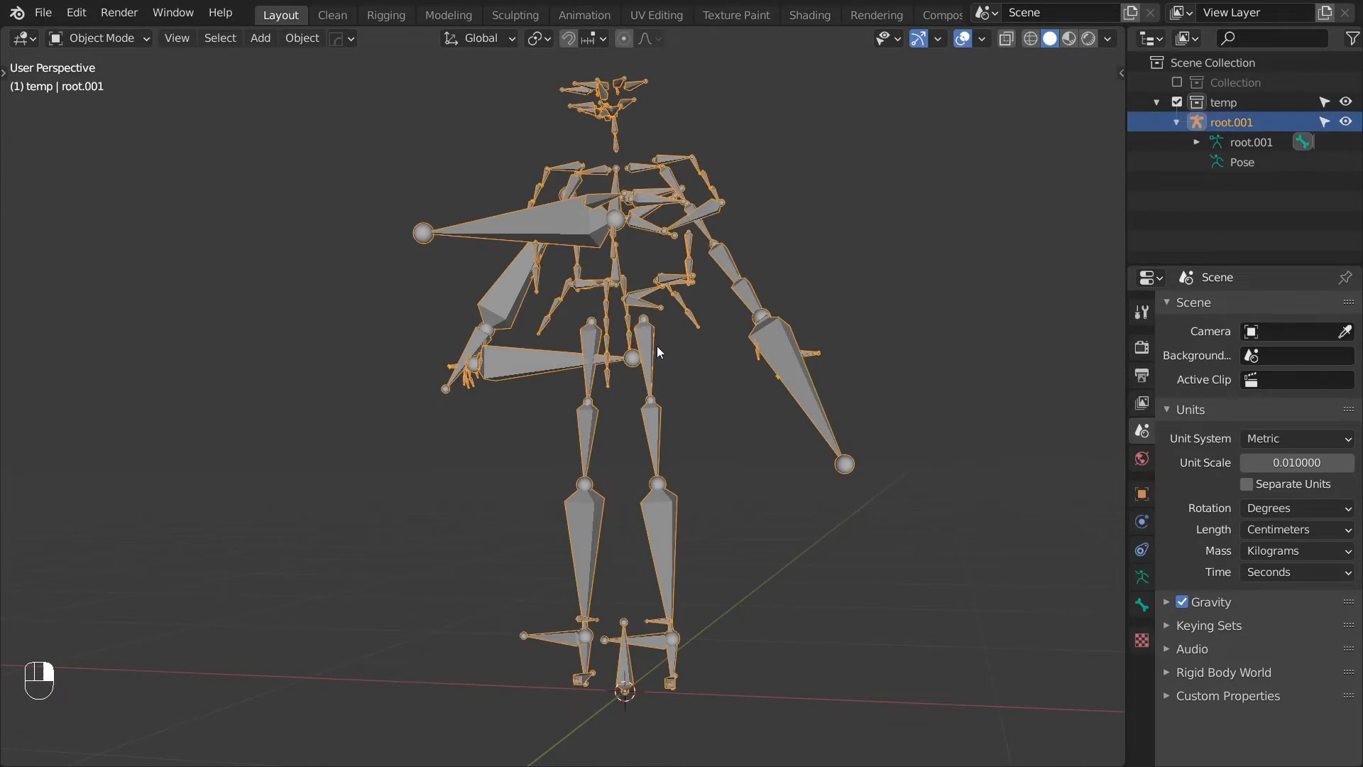
key(Tab)
Step: Batch rename all bones of the root.001 armature by adding the suffix _temp to their names
key(ctrl+F2)
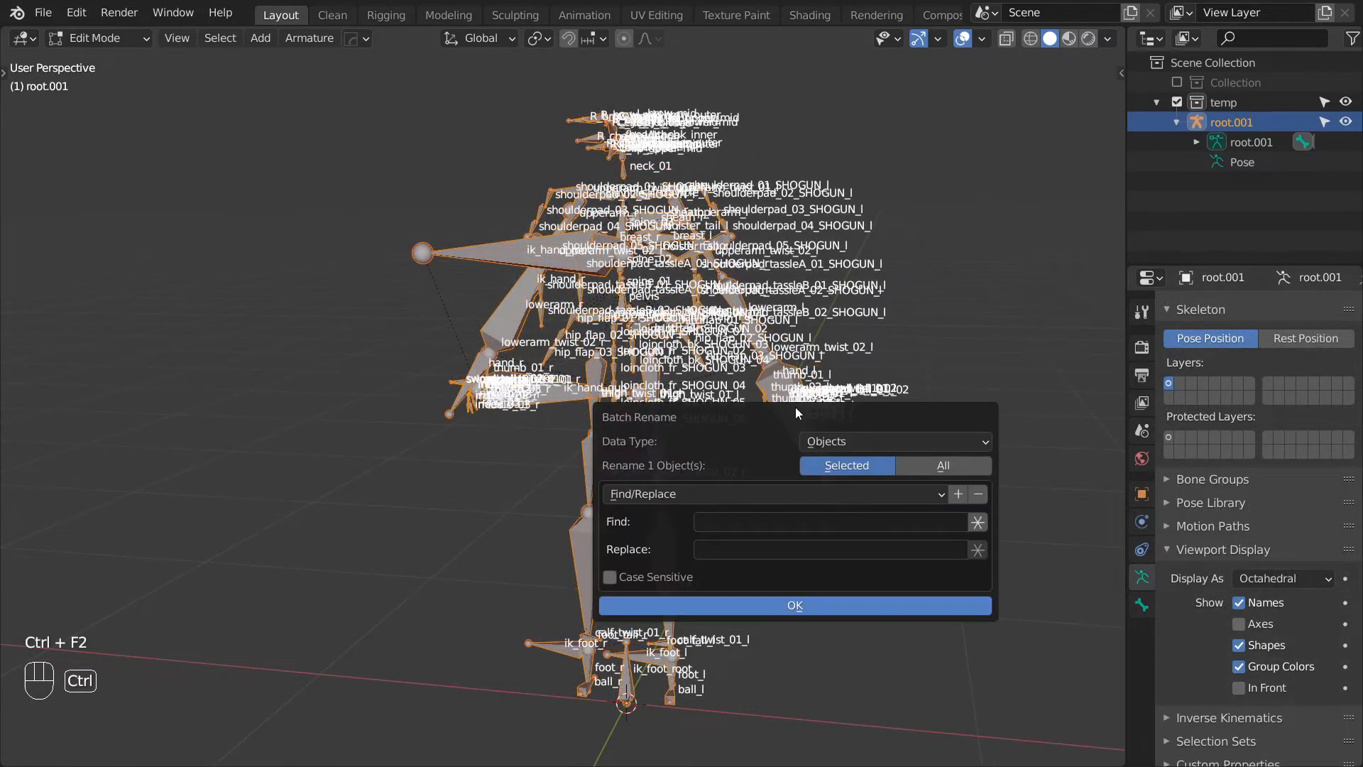
click(849, 441)
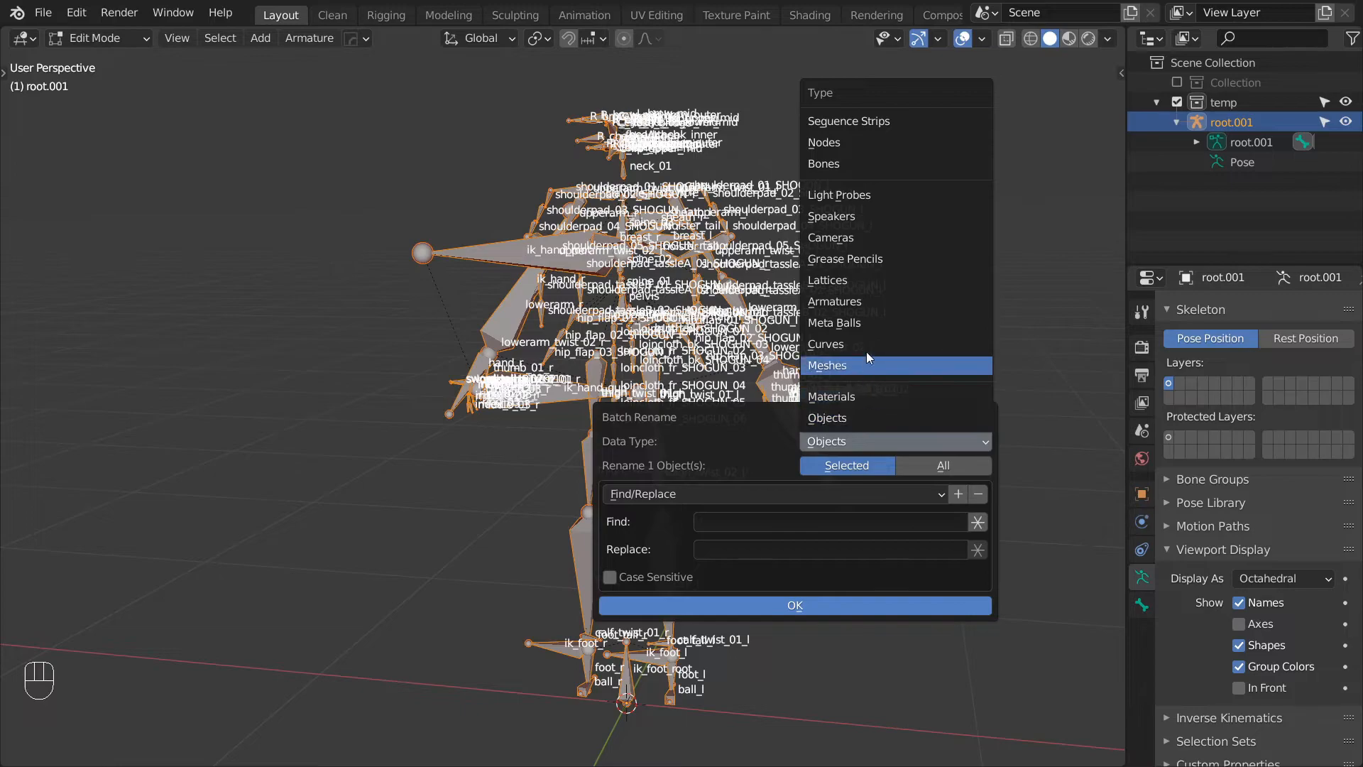
click(880, 166)
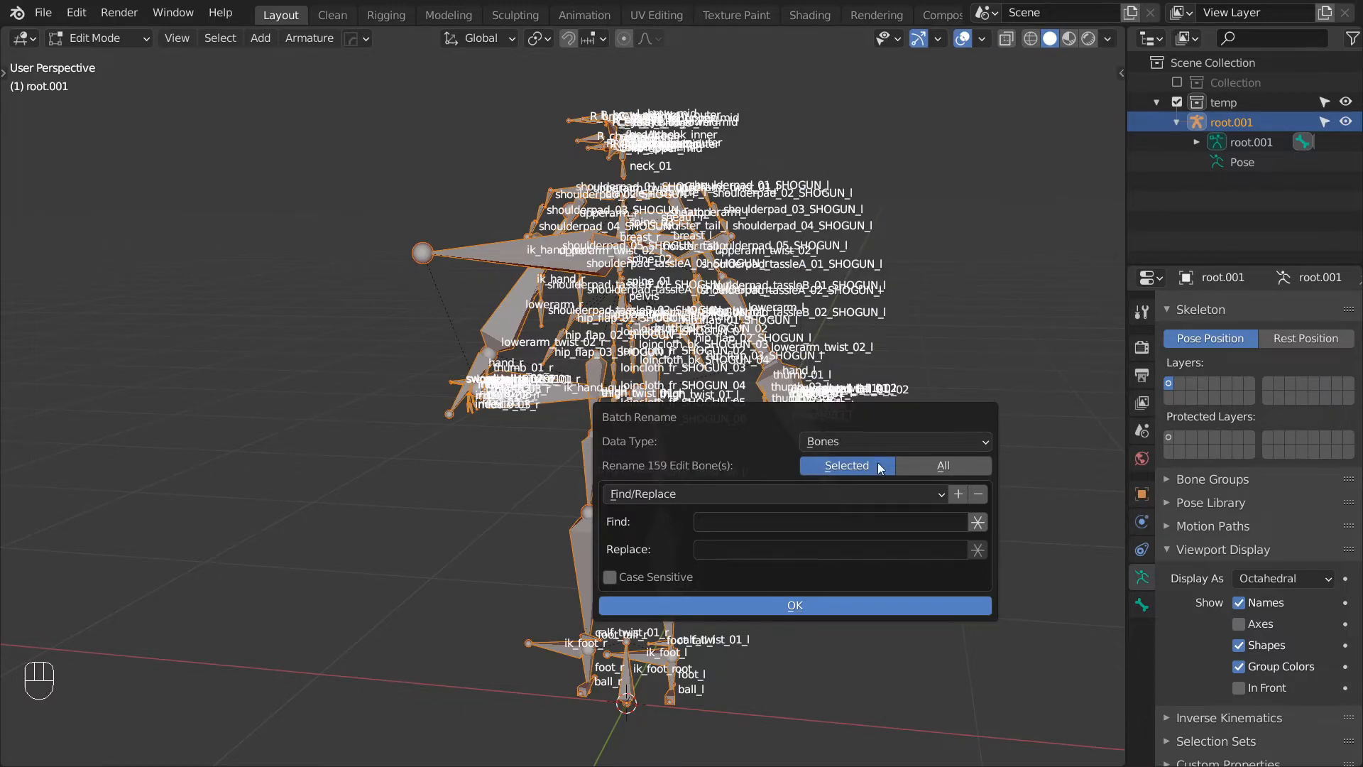
click(905, 462)
click(938, 495)
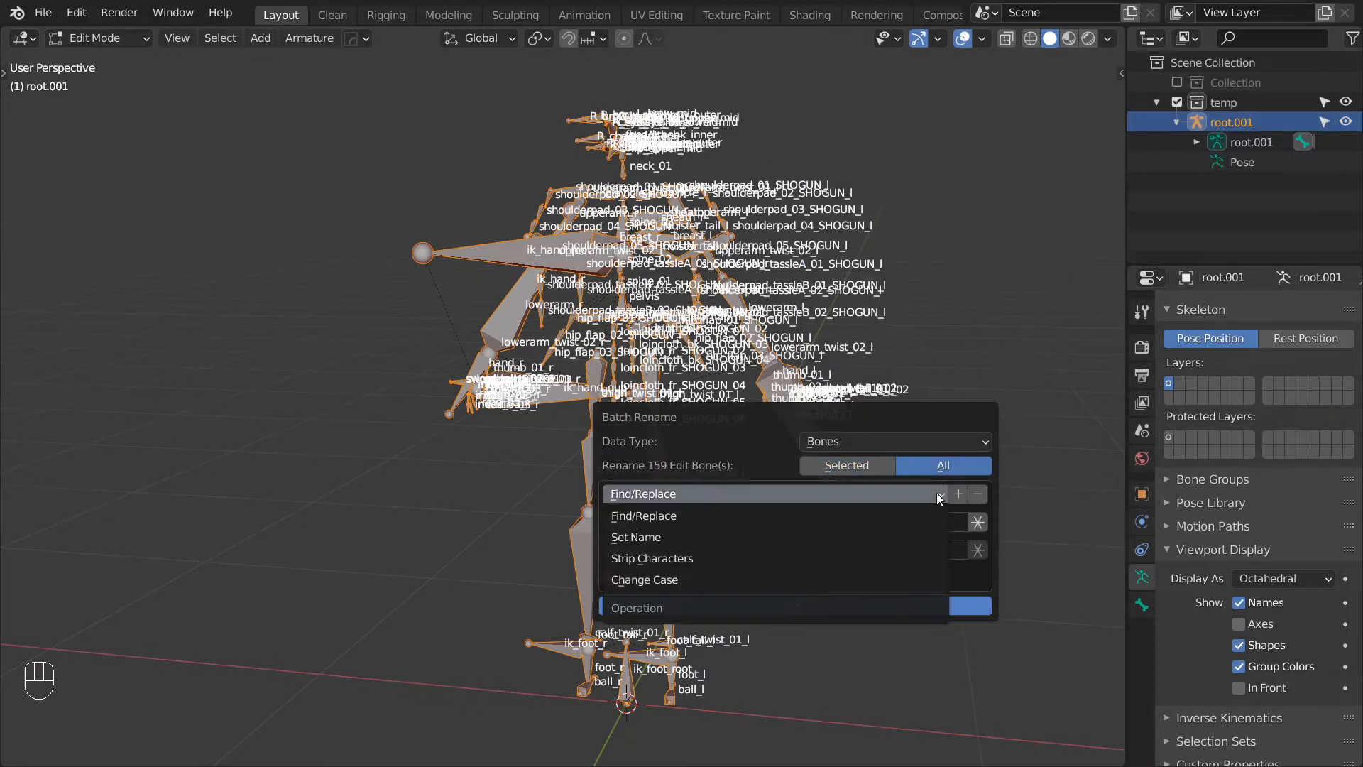
click(892, 539)
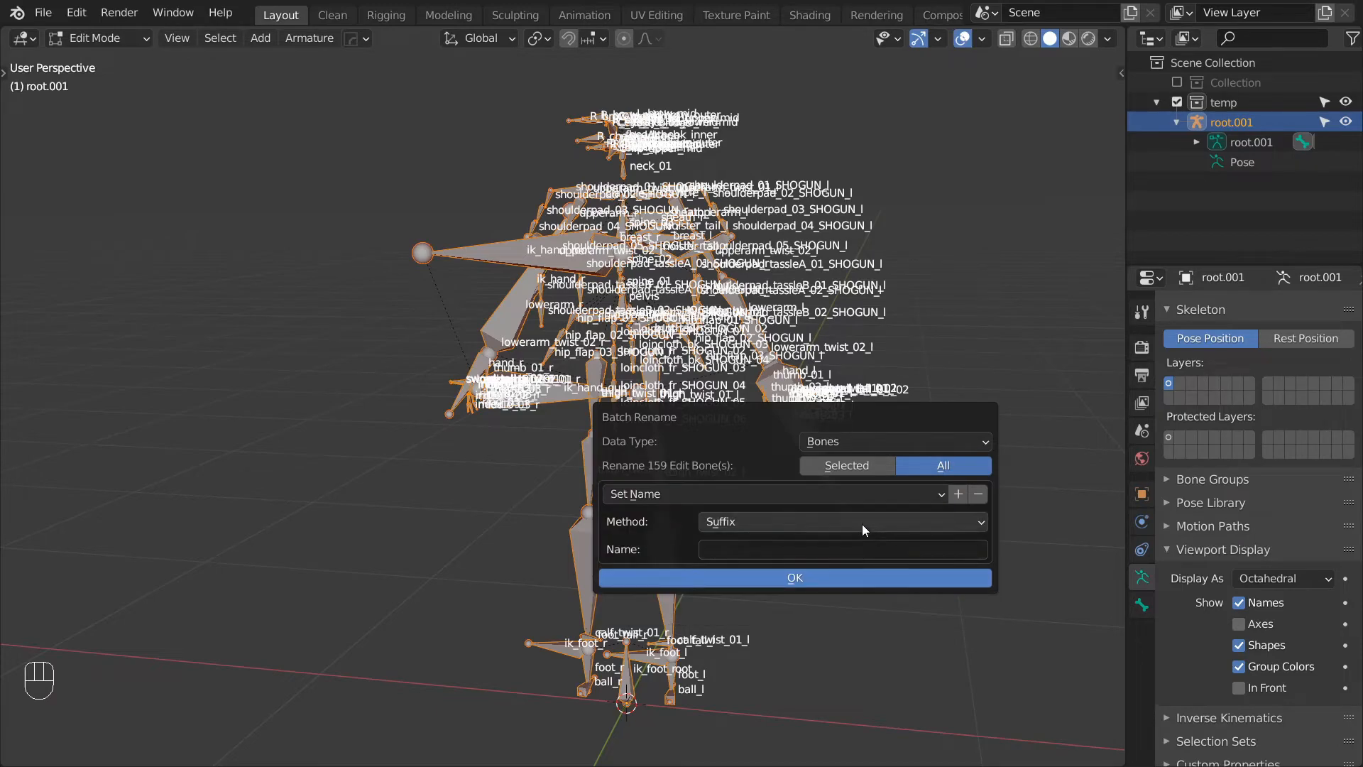
click(778, 558)
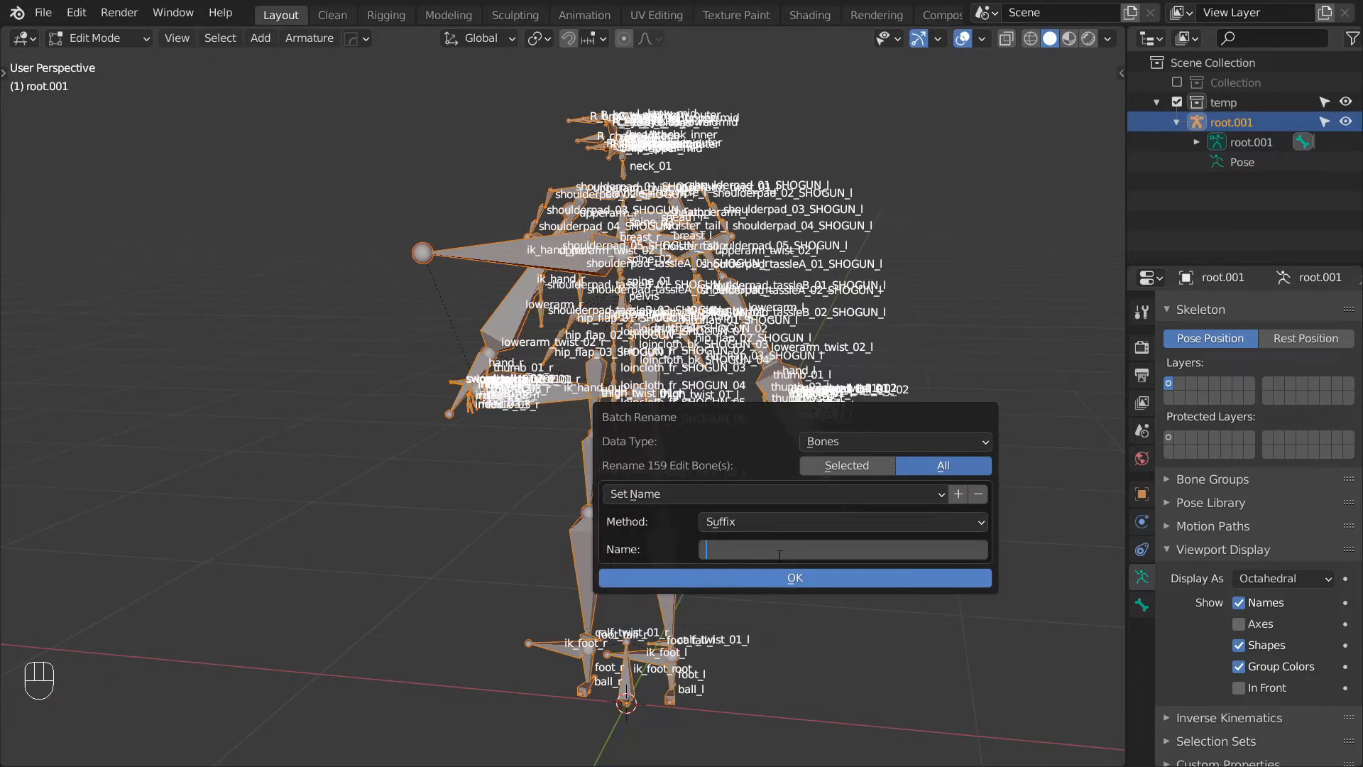
text(_temp)
click(774, 581)
Step: Move all _temp bones to the second-to-last bone layer, show that layer and turn off the bone names display
key(m)
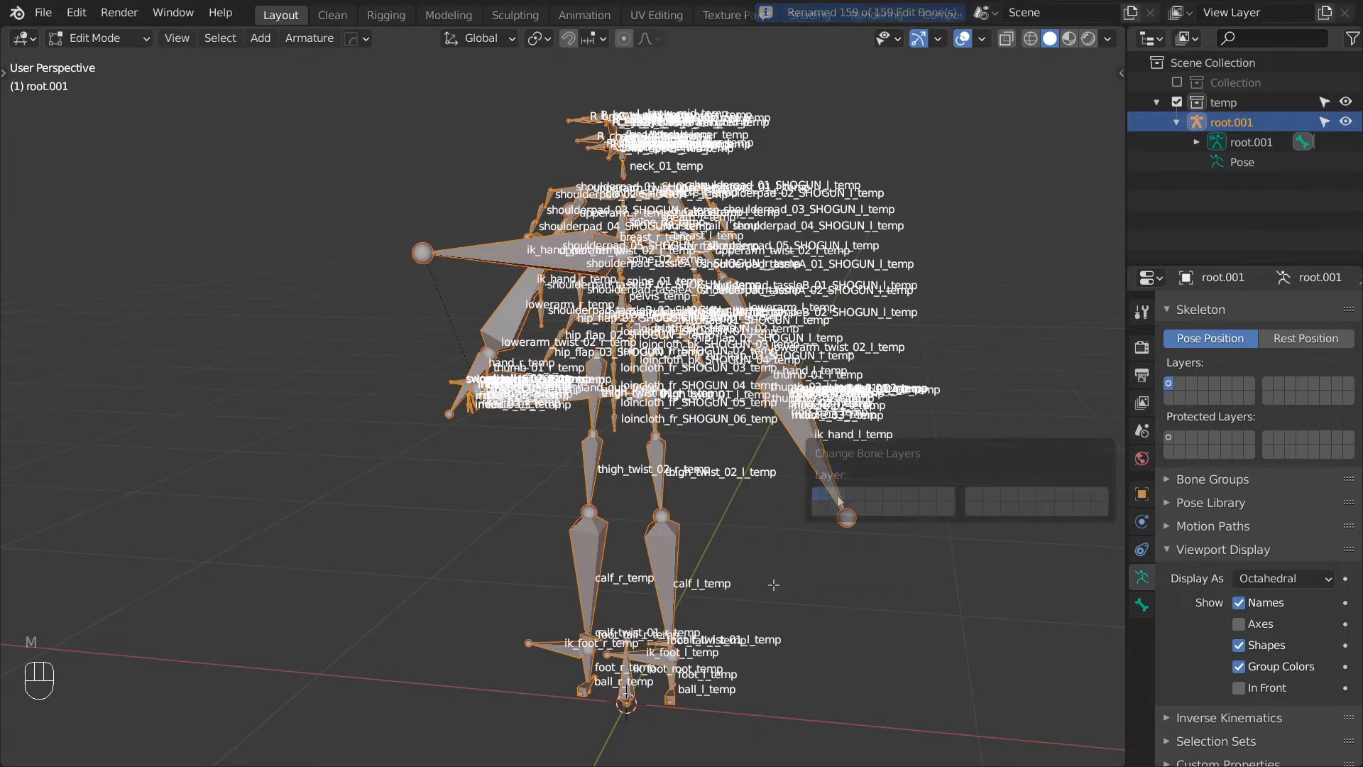
click(1079, 505)
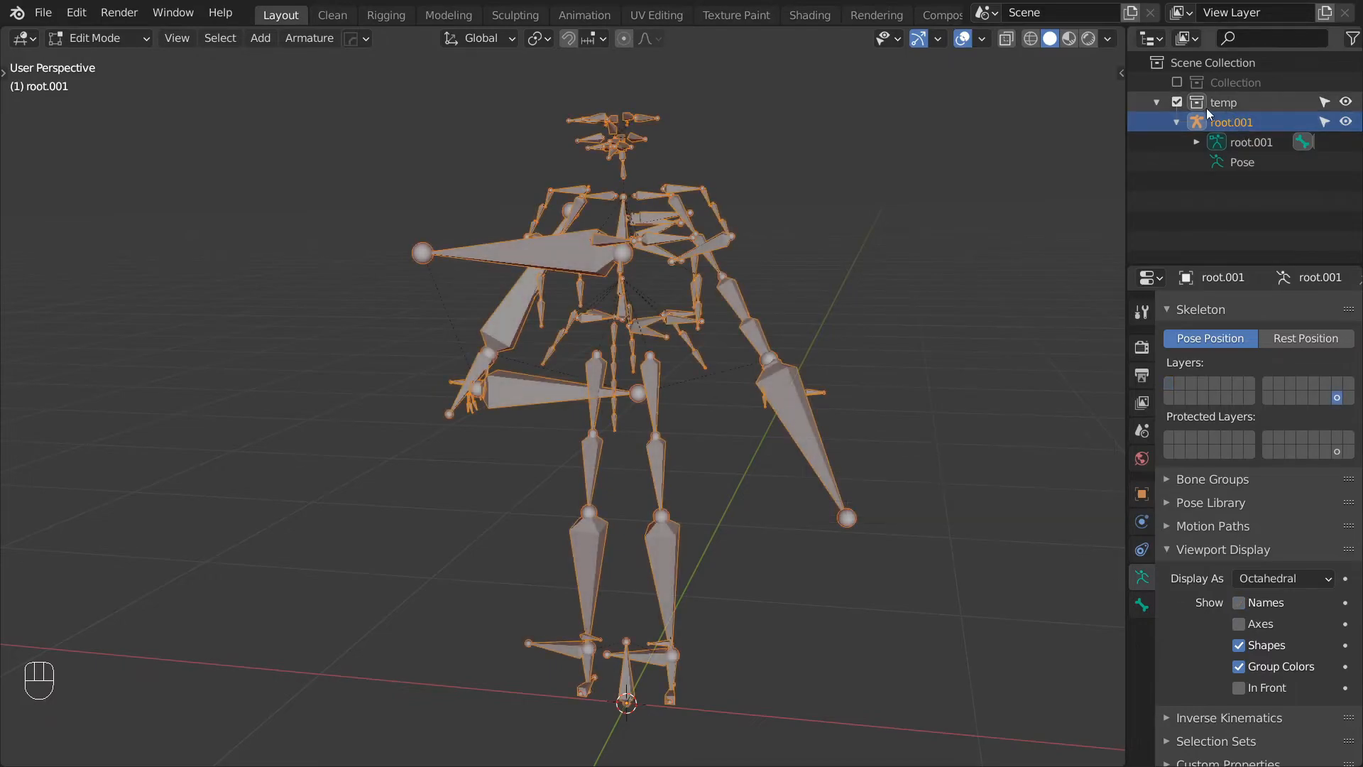
Step: Re-enable the original Collection, return to Object Mode and join the root.001 armature into the root armature
click(1177, 82)
key(ctrl+Tab)
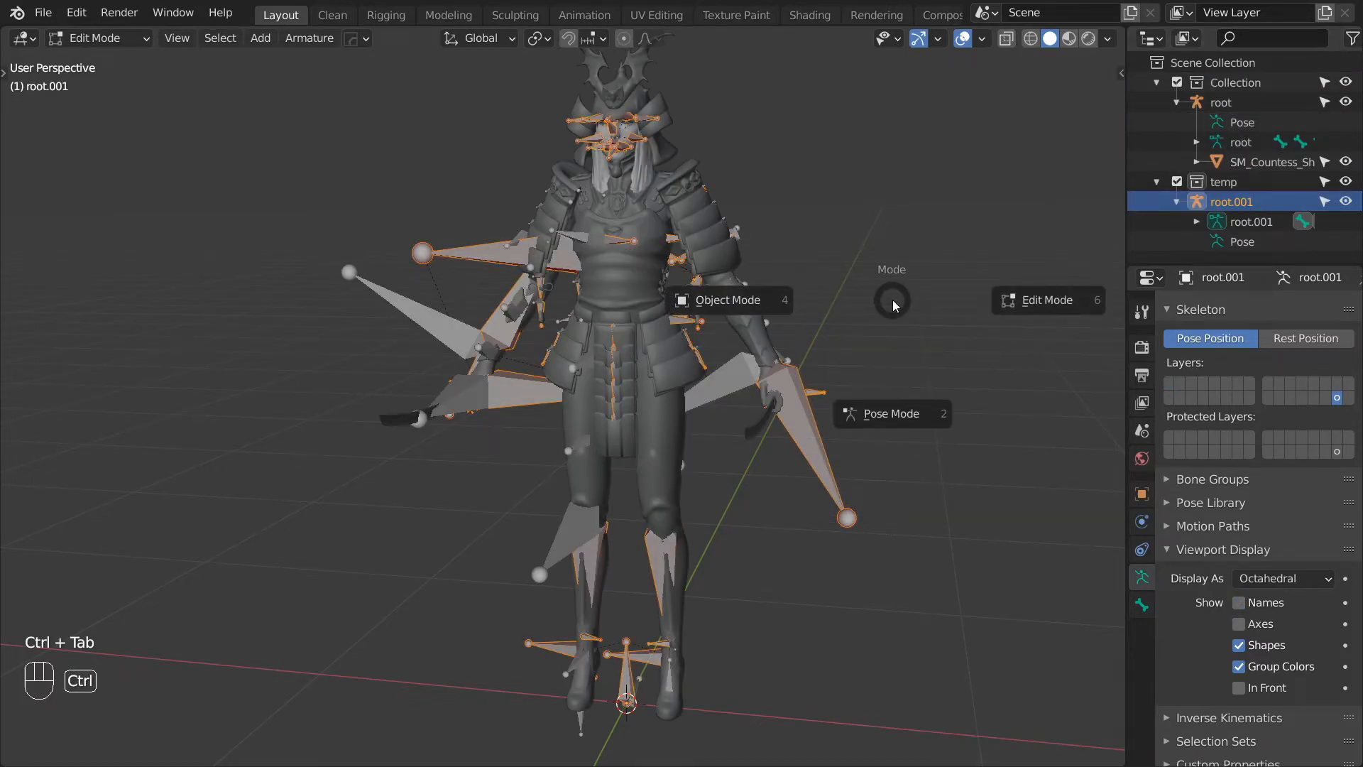
click(731, 298)
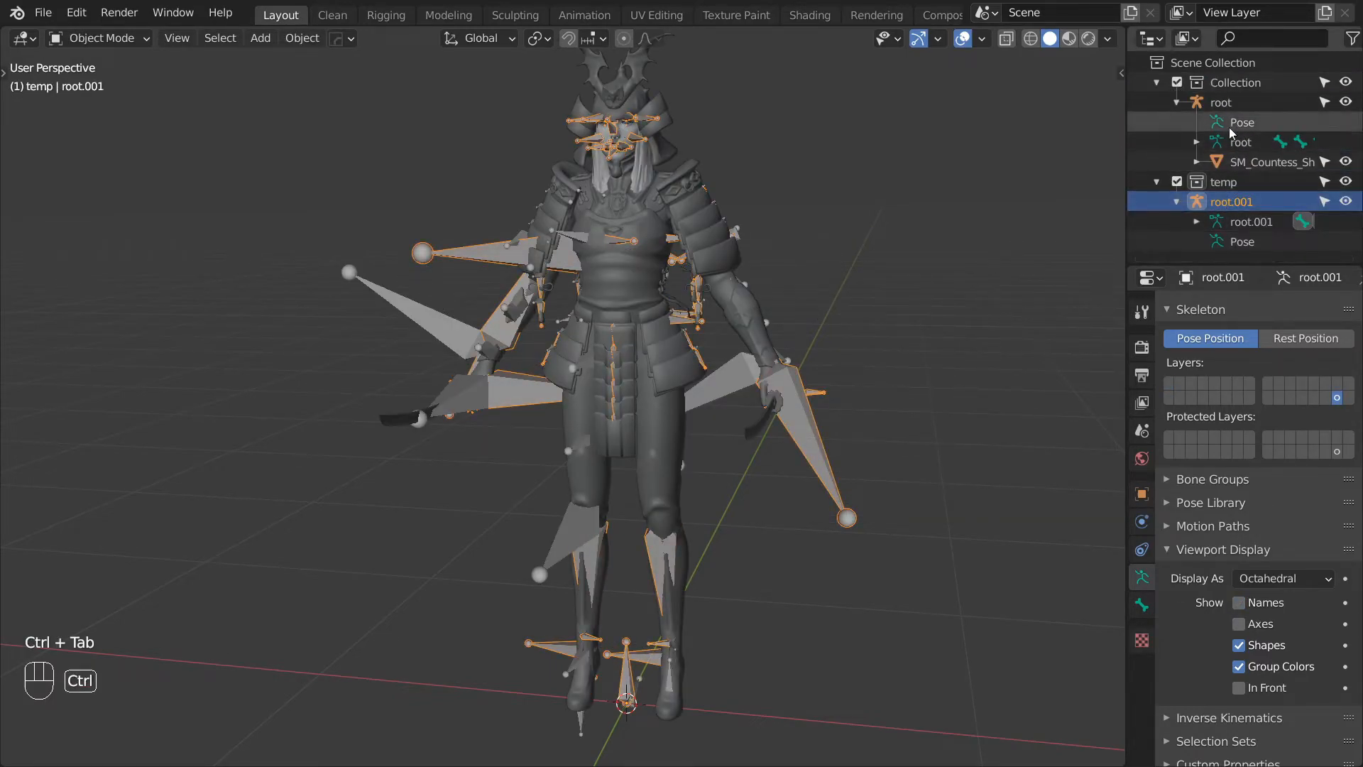
ctrl+click(1222, 102)
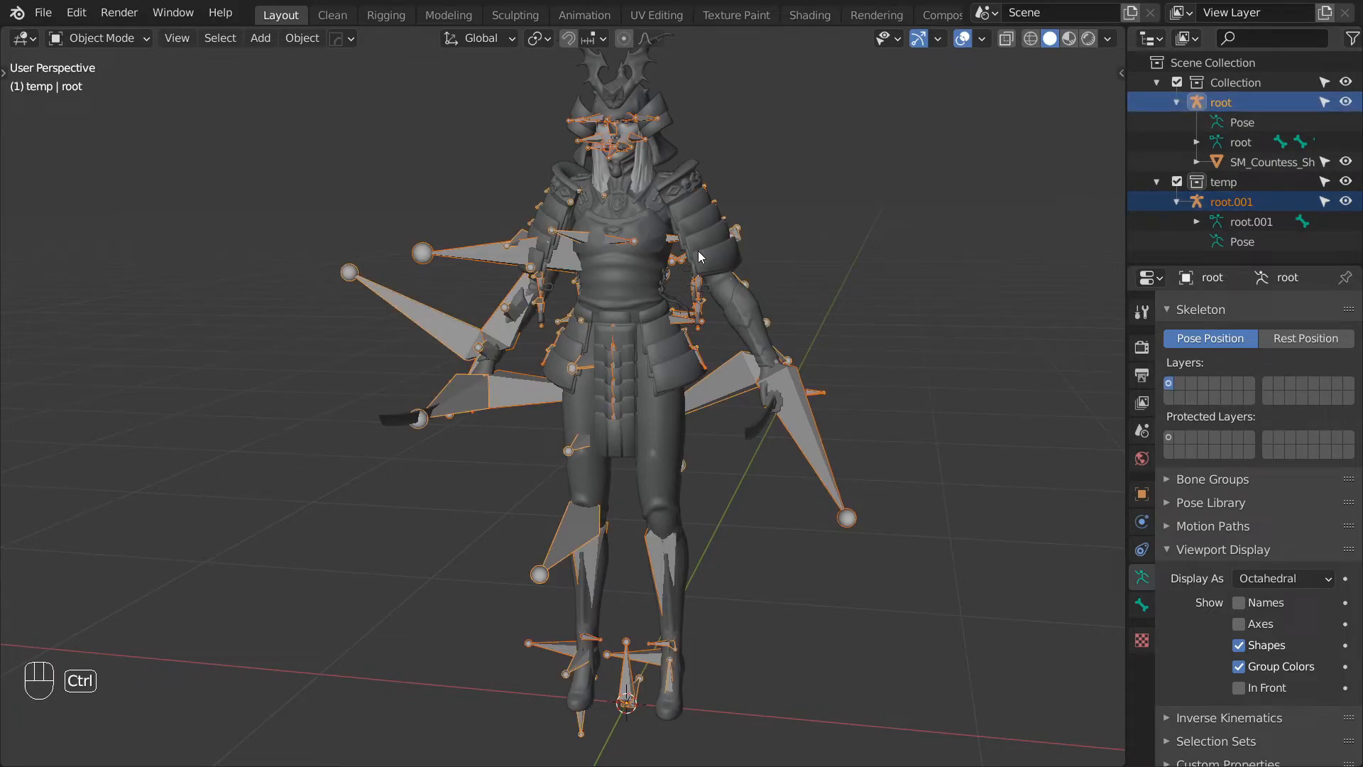
key(ctrl+j)
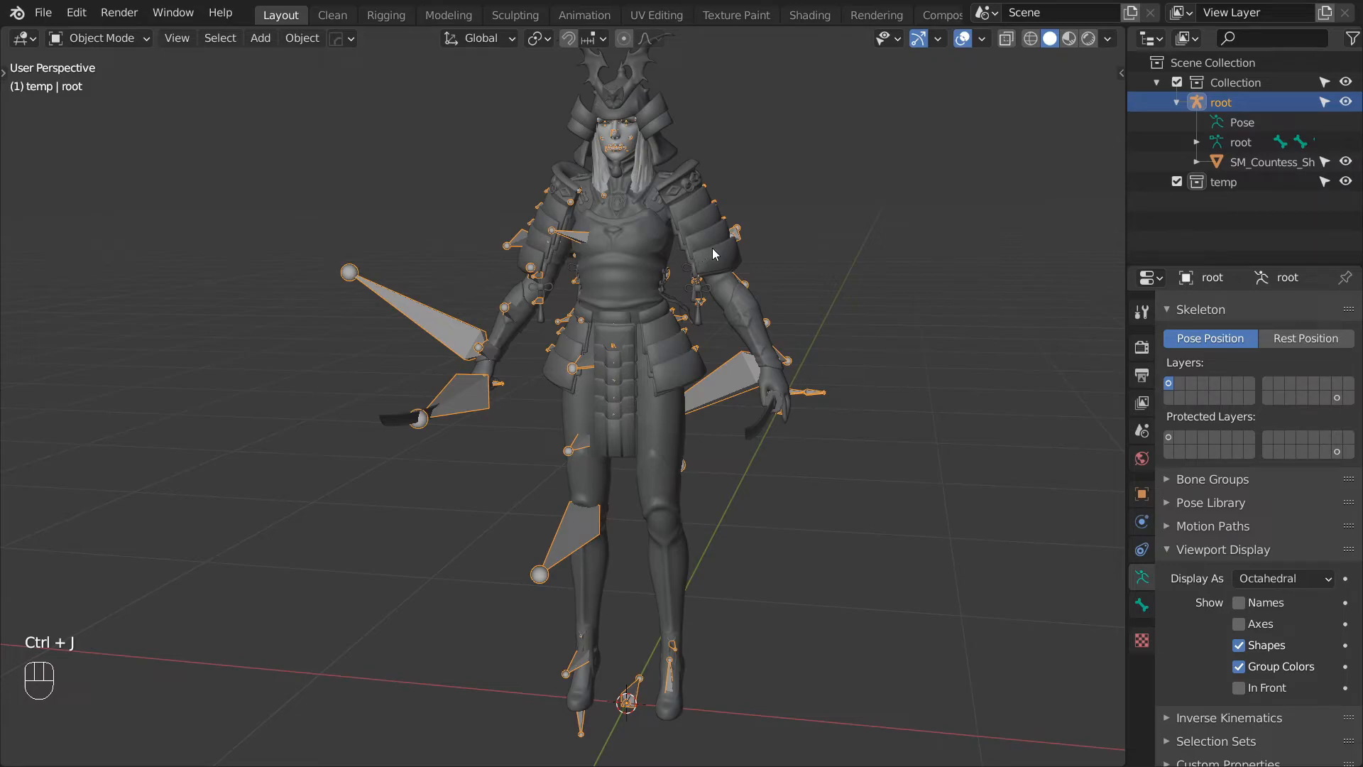
Step: Delete the empty temp collection from the scene
click(1250, 162)
click(1249, 183)
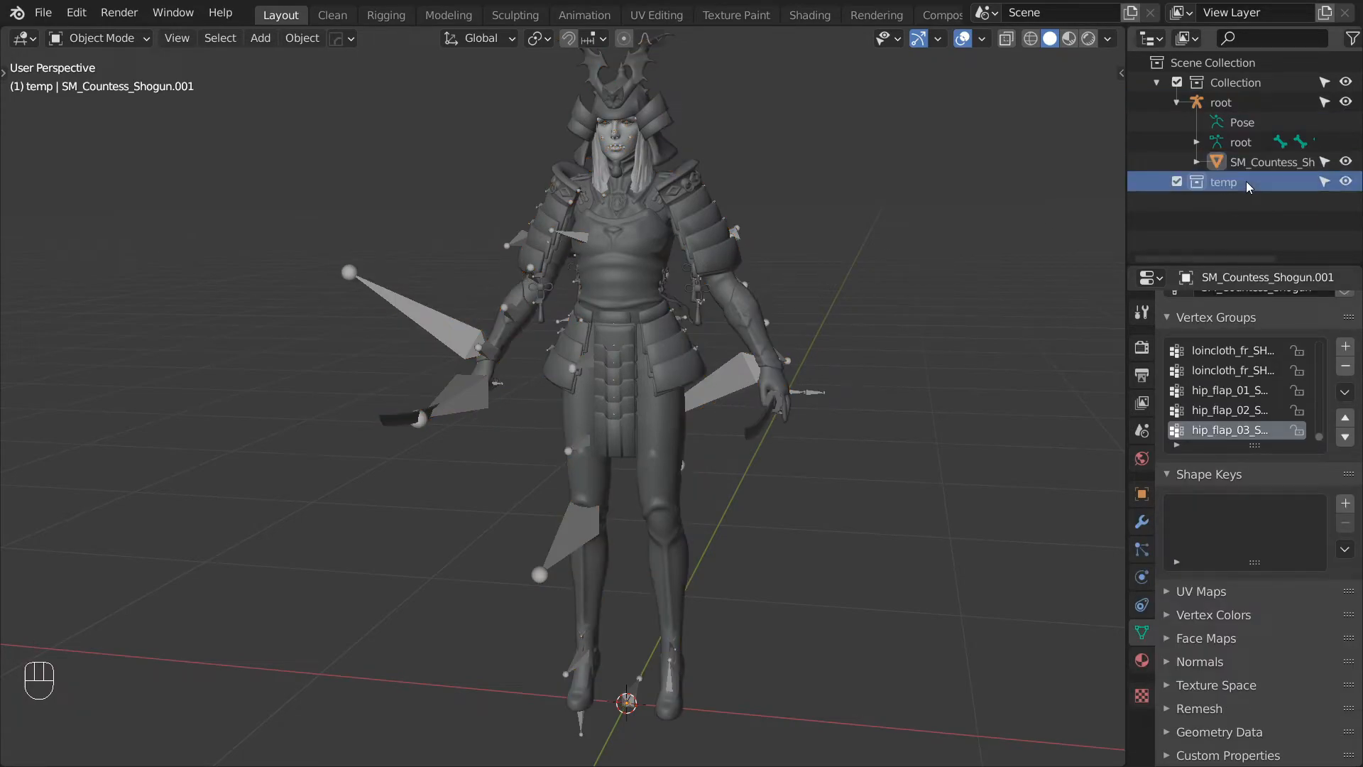
right_click(1248, 183)
click(1200, 297)
Step: Hide the SM_Countess_Shogun mesh and show the root armature's second-to-last bone layer together with the first
click(1222, 103)
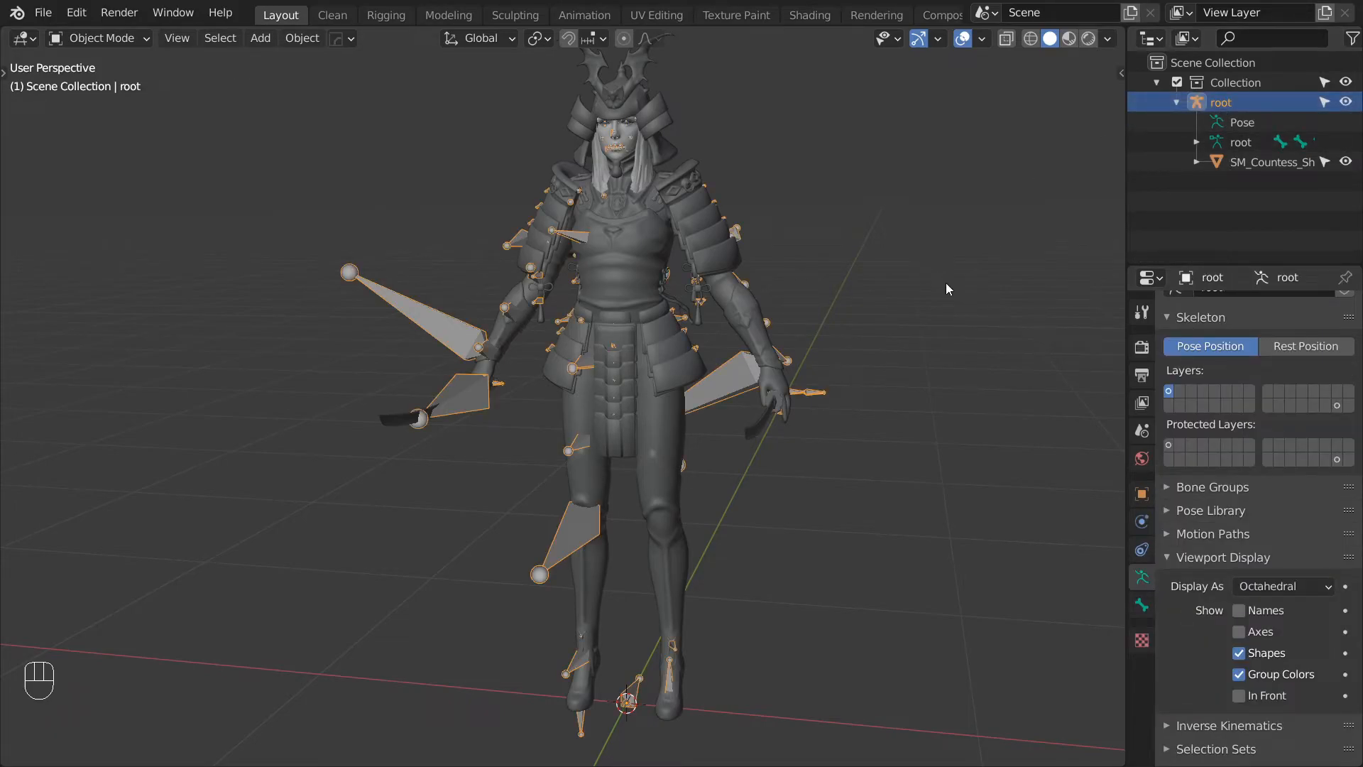
click(1346, 161)
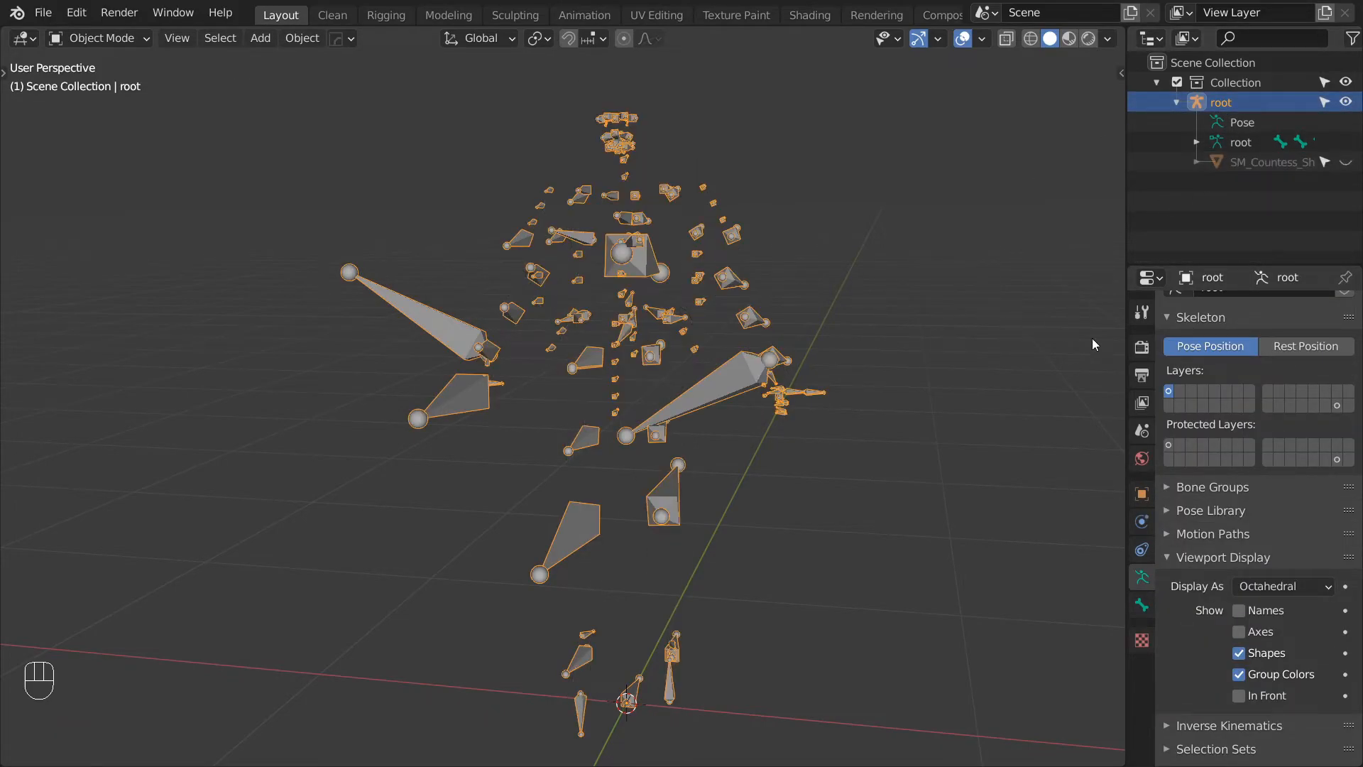
shift+click(1337, 406)
middle_drag(875, 316, 756, 329)
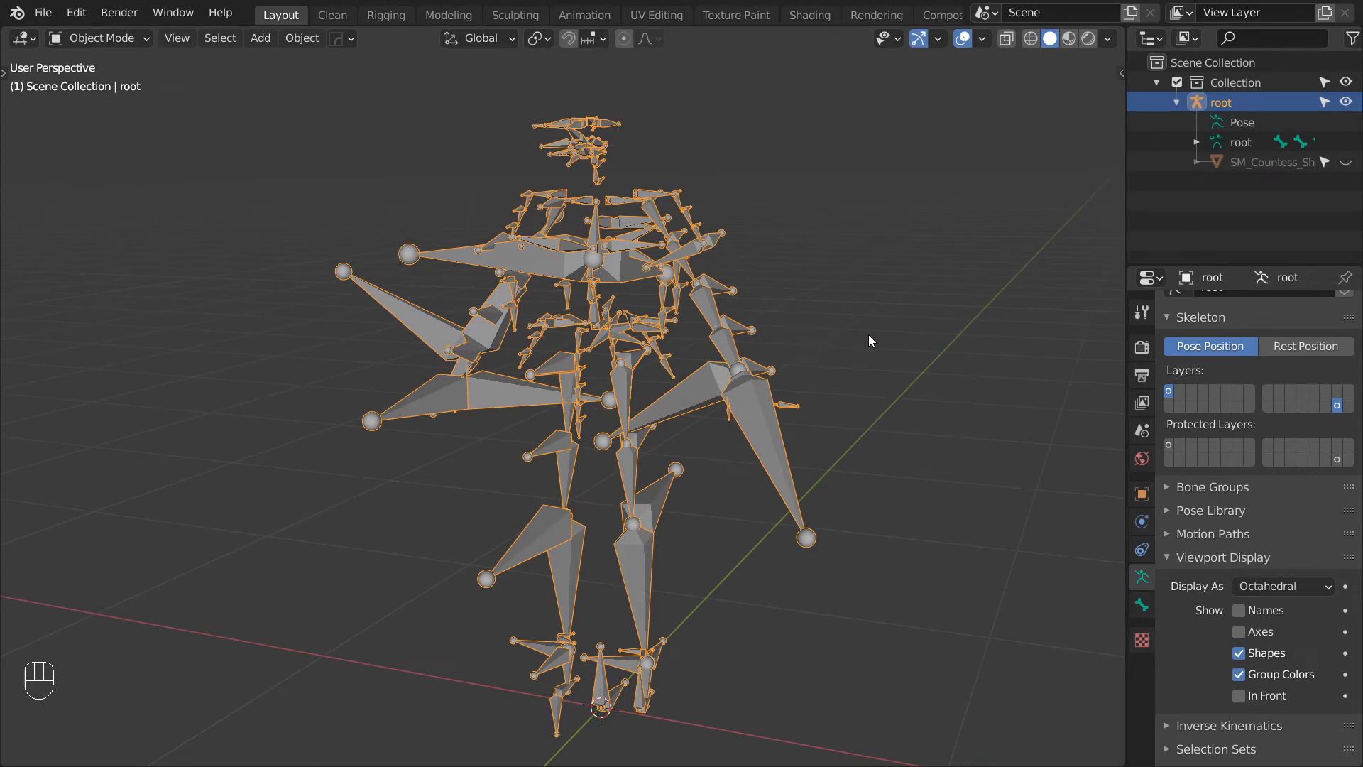
middle_drag(885, 334, 754, 331)
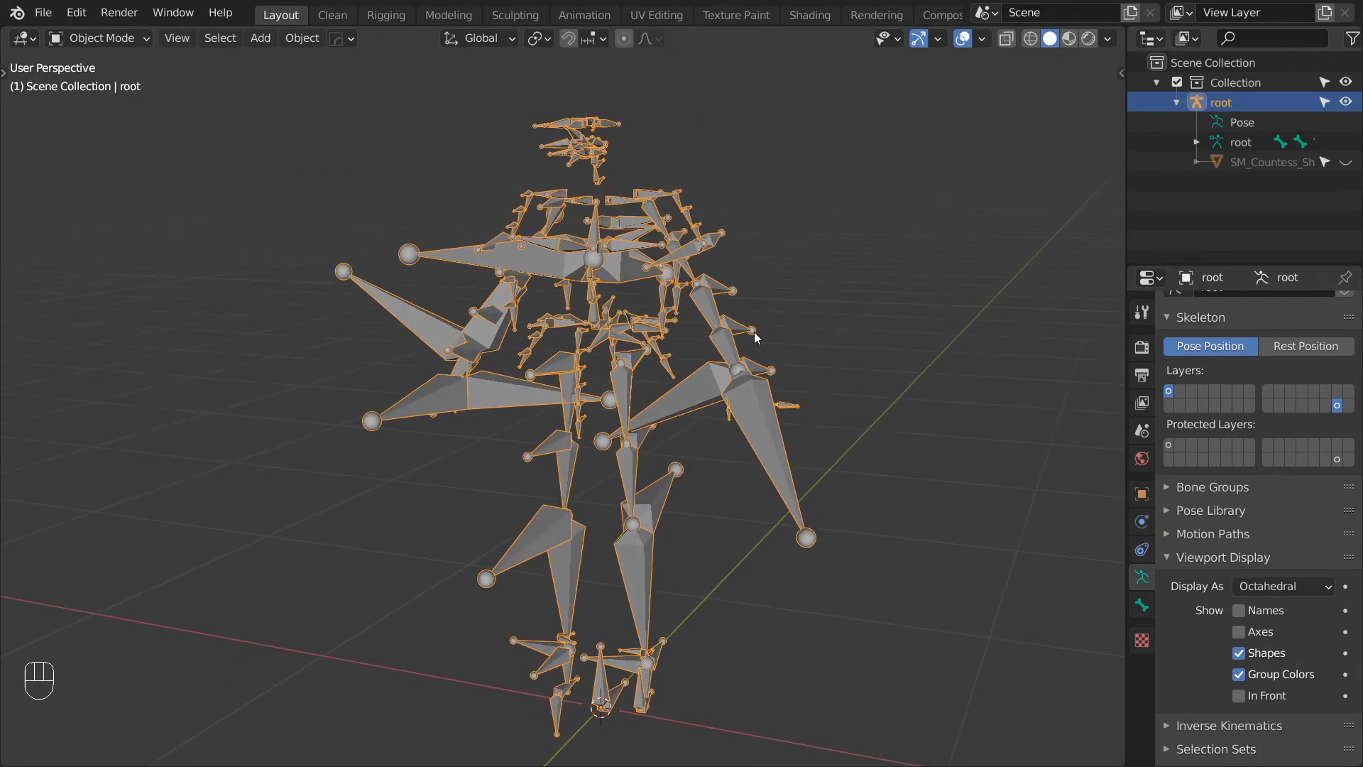